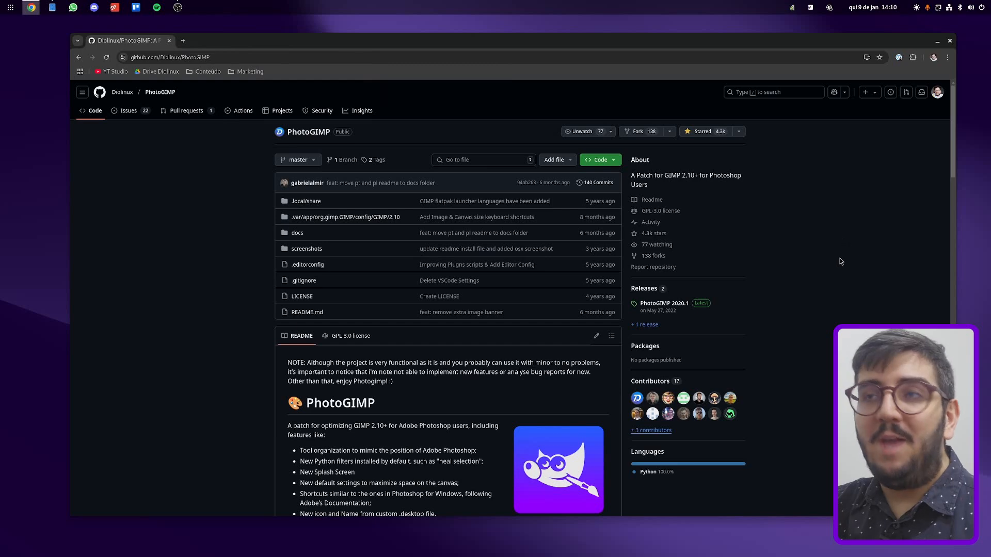
Step: Read through the PhotoGIMP repository's README, from the feature list and screenshots to the Flatpak installation instructions
{"action": "scroll", "coordinate": [793, 286], "scroll_direction": "down", "scroll_amount": 1}
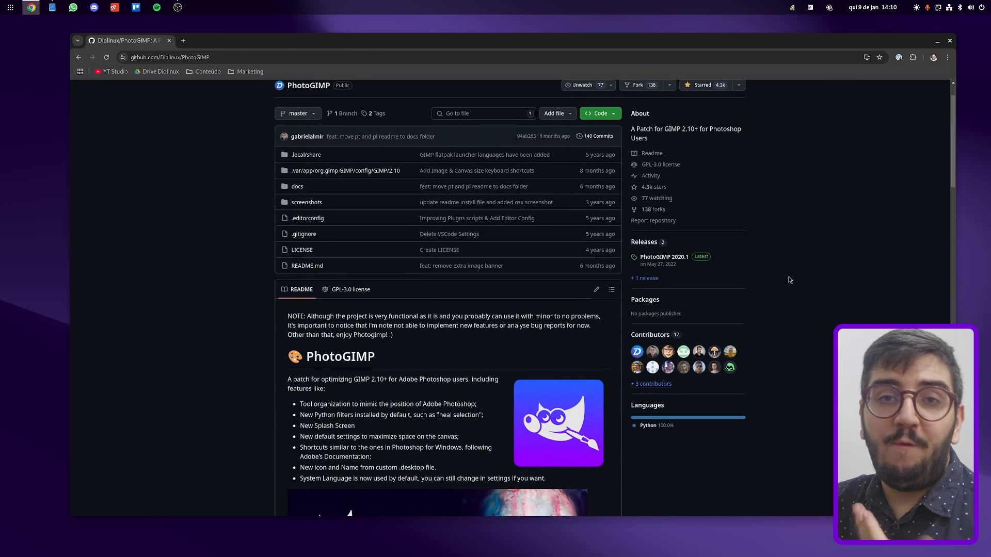
{"action": "scroll", "coordinate": [783, 270], "scroll_direction": "down", "scroll_amount": 1}
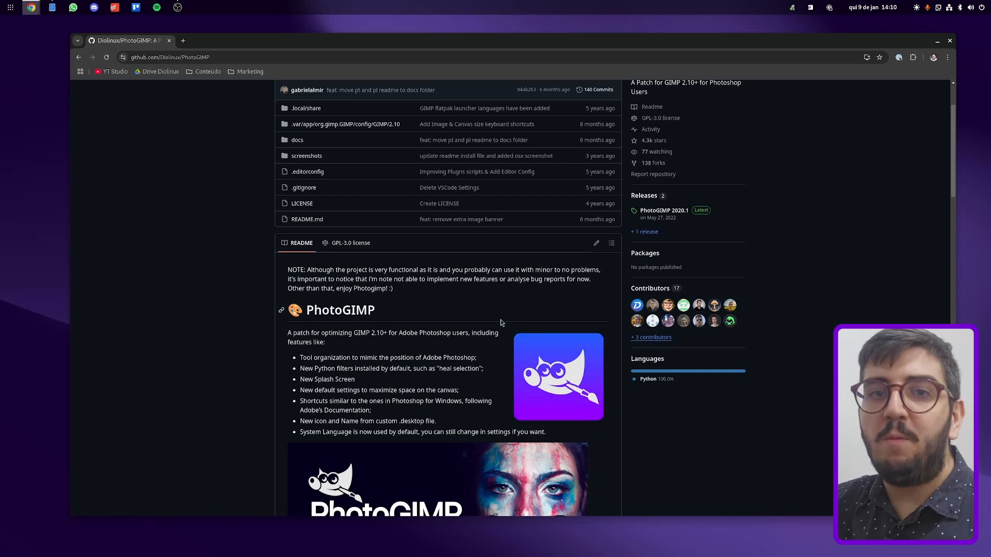
{"action": "scroll", "coordinate": [537, 330], "scroll_direction": "down", "scroll_amount": 2}
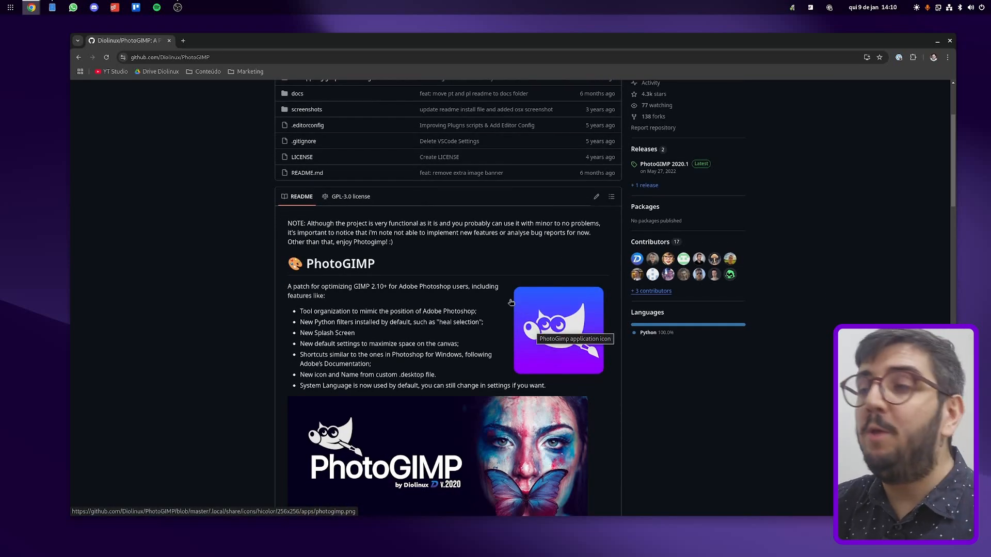
{"action": "scroll", "coordinate": [471, 300], "scroll_direction": "up", "scroll_amount": 3}
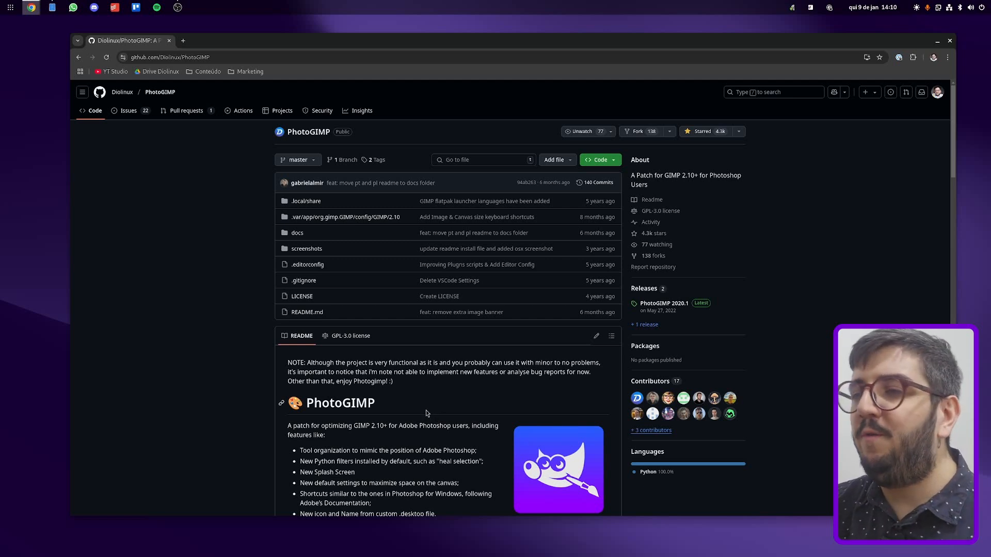
{"action": "scroll", "coordinate": [423, 413], "scroll_direction": "down", "scroll_amount": 4}
{"action": "scroll", "coordinate": [417, 410], "scroll_direction": "down", "scroll_amount": 15}
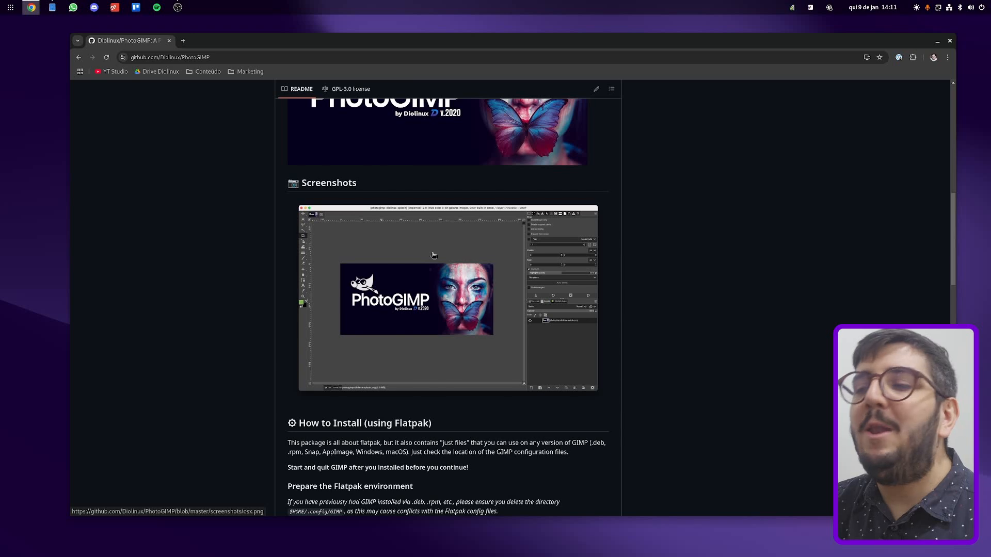
{"action": "scroll", "coordinate": [433, 256], "scroll_direction": "down", "scroll_amount": 5}
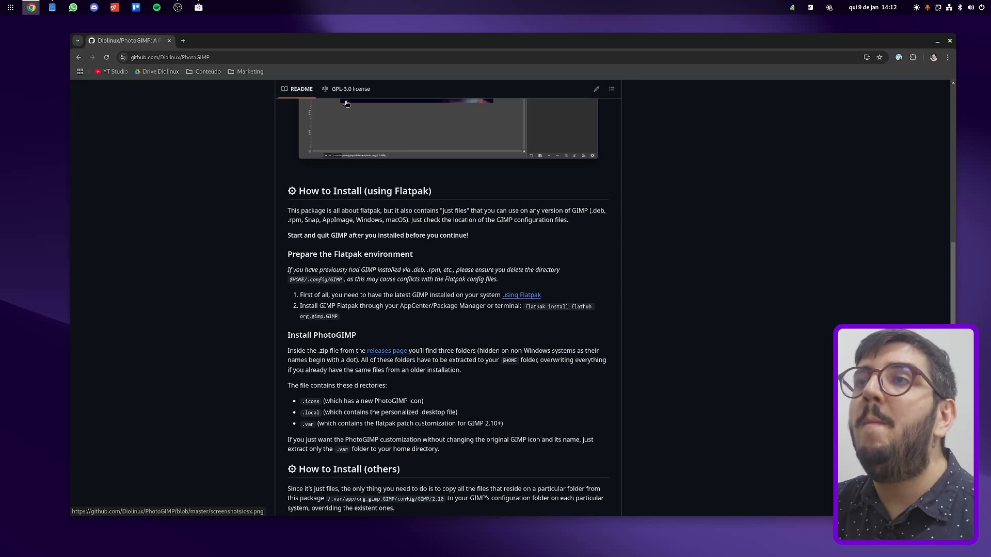
Step: Switch to the software center, find "gimp", open its details page and choose Flathub as the source
{"action": "left_click", "coordinate": [198, 7]}
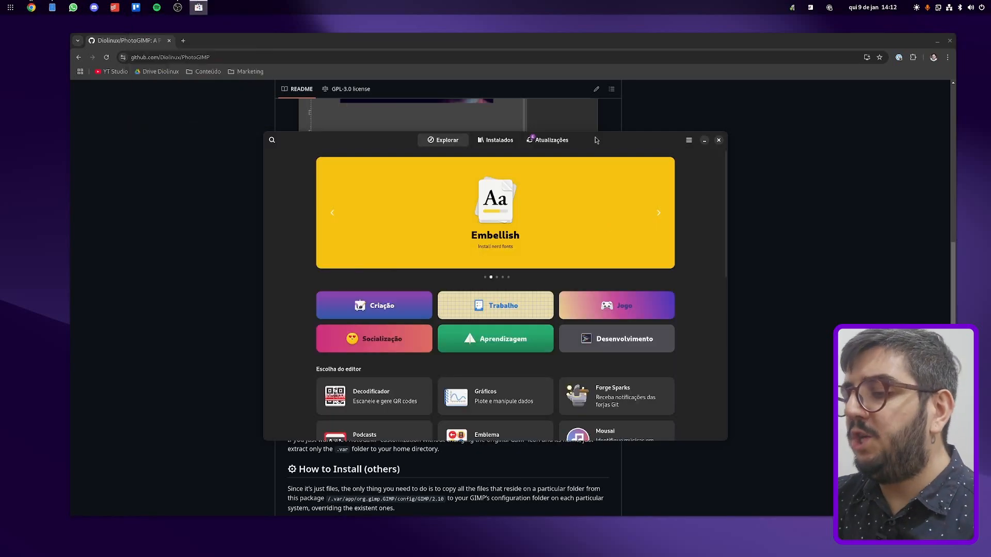
{"action": "type", "text": "gimp"}
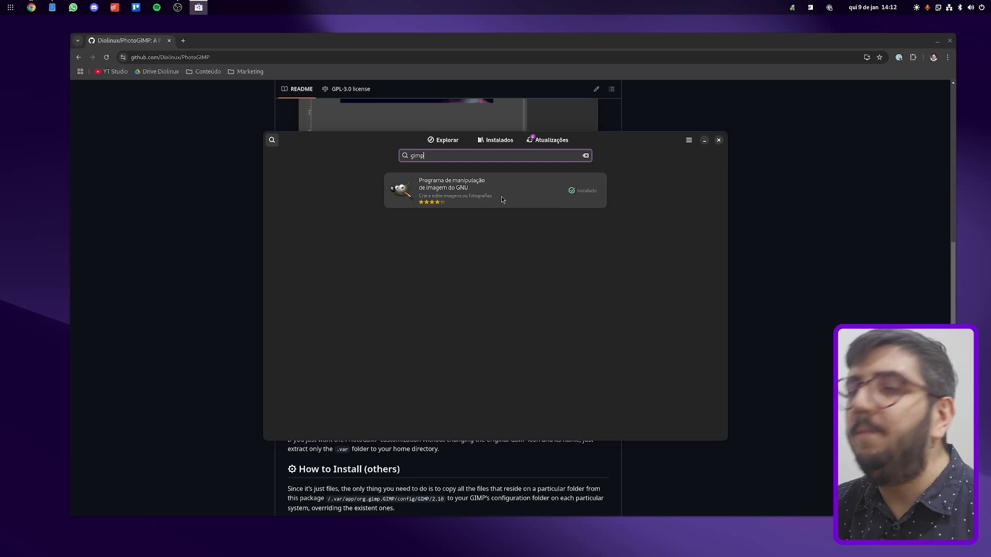
{"action": "left_click", "coordinate": [503, 198]}
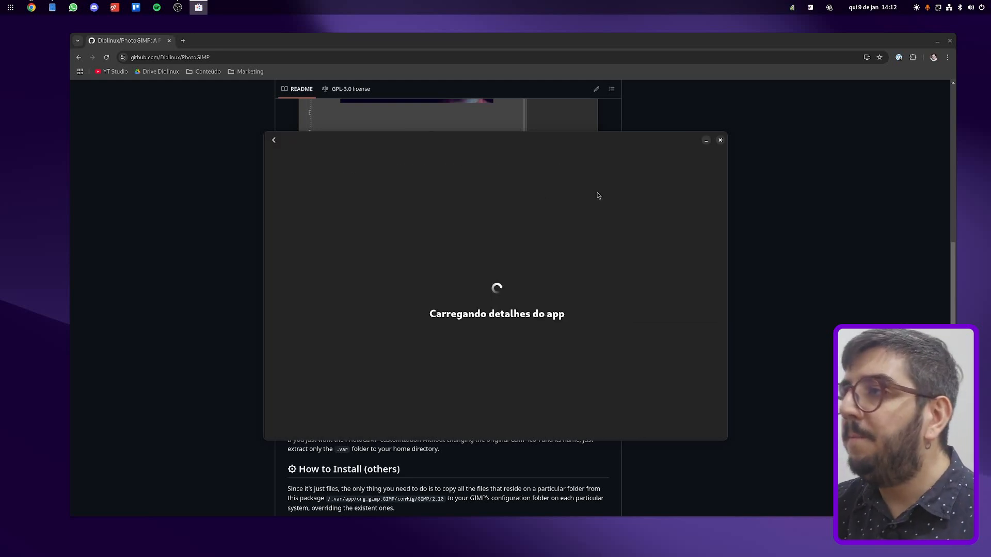
{"action": "left_click", "coordinate": [648, 200]}
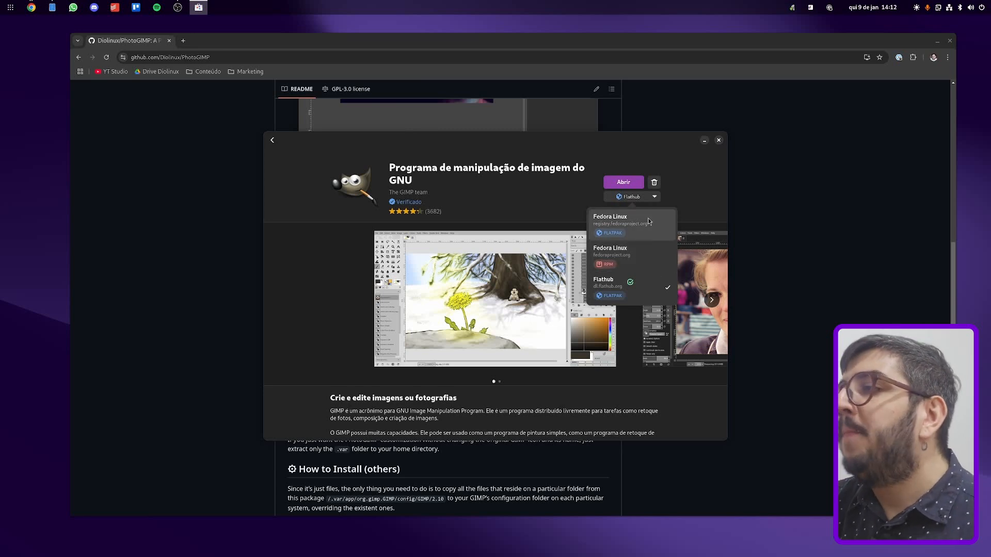
{"action": "left_click", "coordinate": [659, 276]}
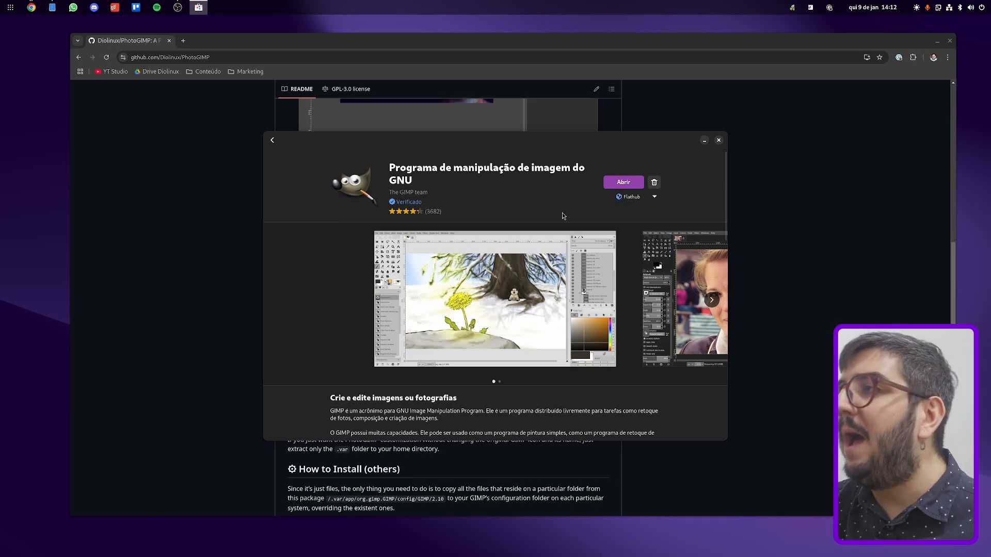
Step: Launch GIMP once, maximize its window, quit it and return to the PhotoGIMP page in the browser
{"action": "left_click", "coordinate": [632, 182]}
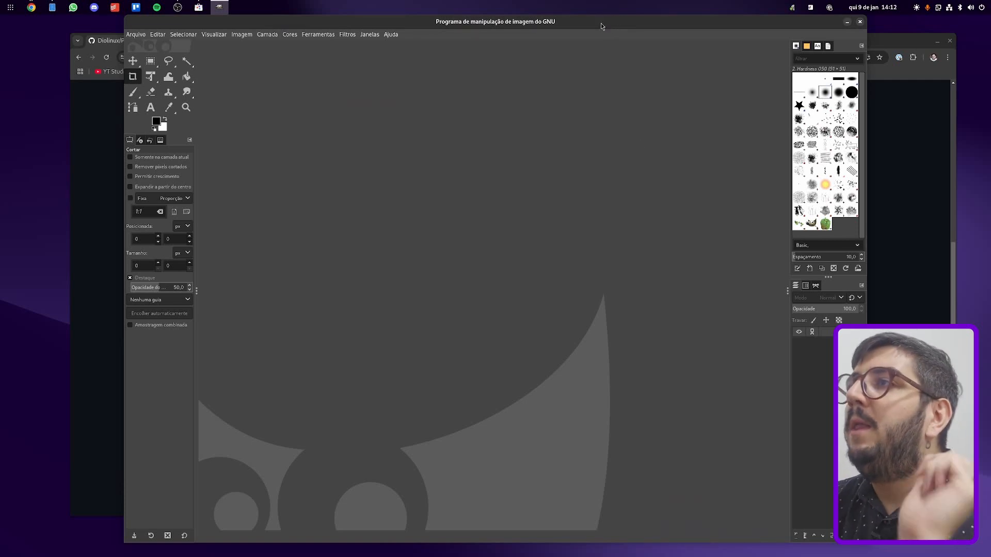
{"action": "double_click", "coordinate": [602, 23]}
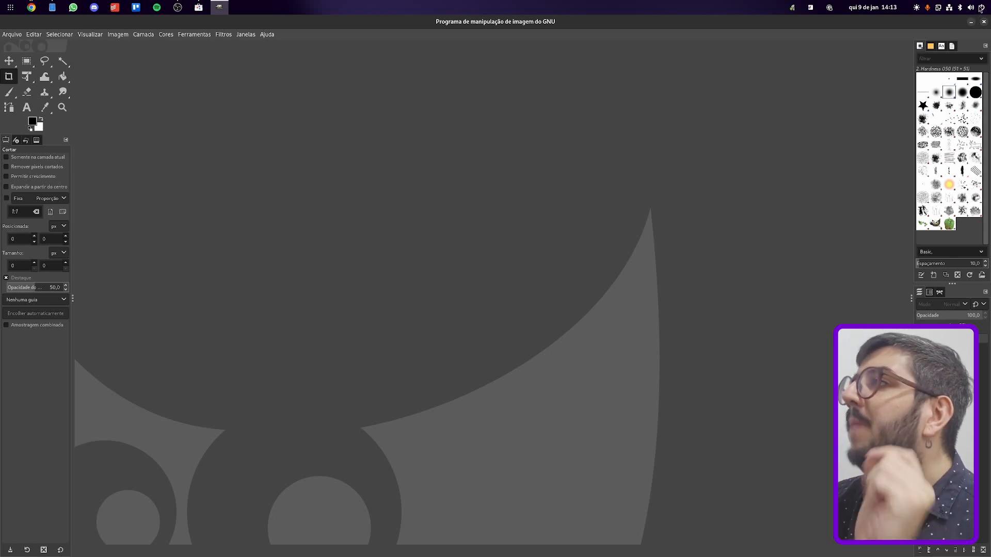
{"action": "left_click", "coordinate": [983, 21]}
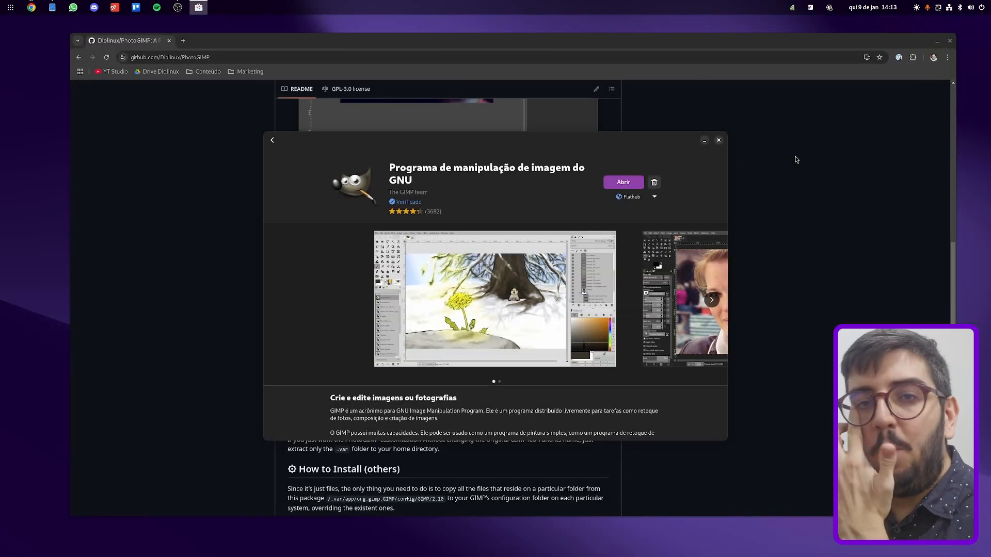
{"action": "left_click", "coordinate": [832, 168]}
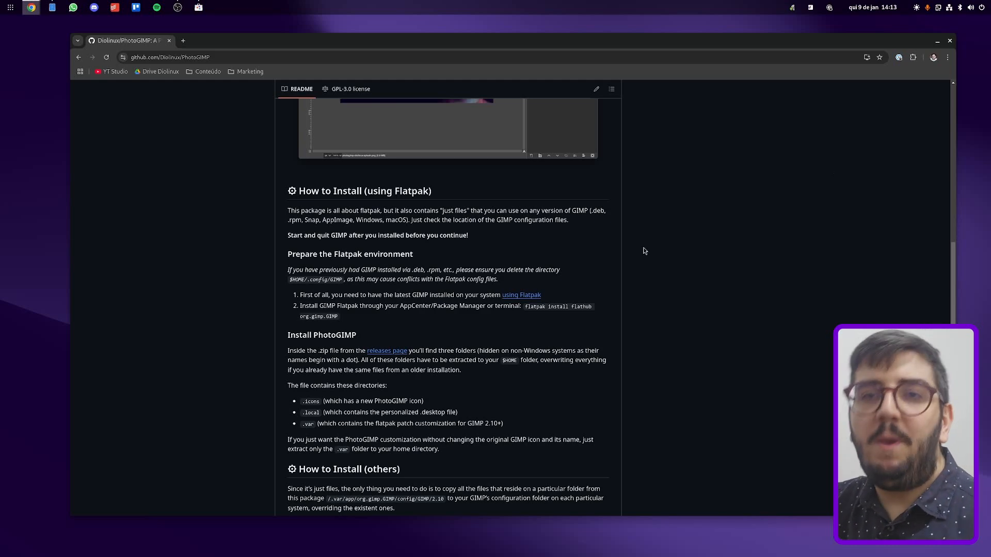
Step: Examine the applications folder inside the repository's .local/share directory and return to the repository's main page
{"action": "scroll", "coordinate": [619, 231], "scroll_direction": "up", "scroll_amount": 15}
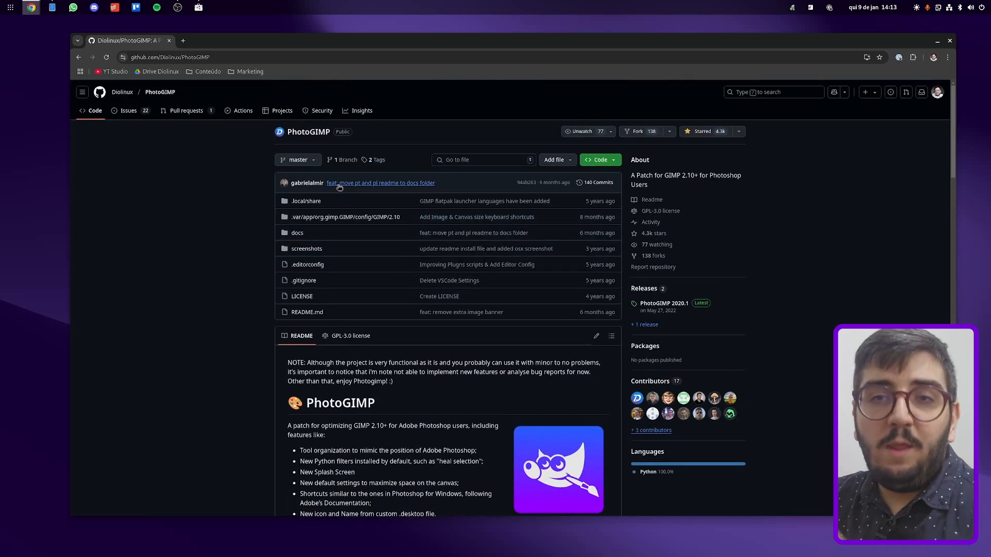
{"action": "mouse_move", "coordinate": [334, 188]}
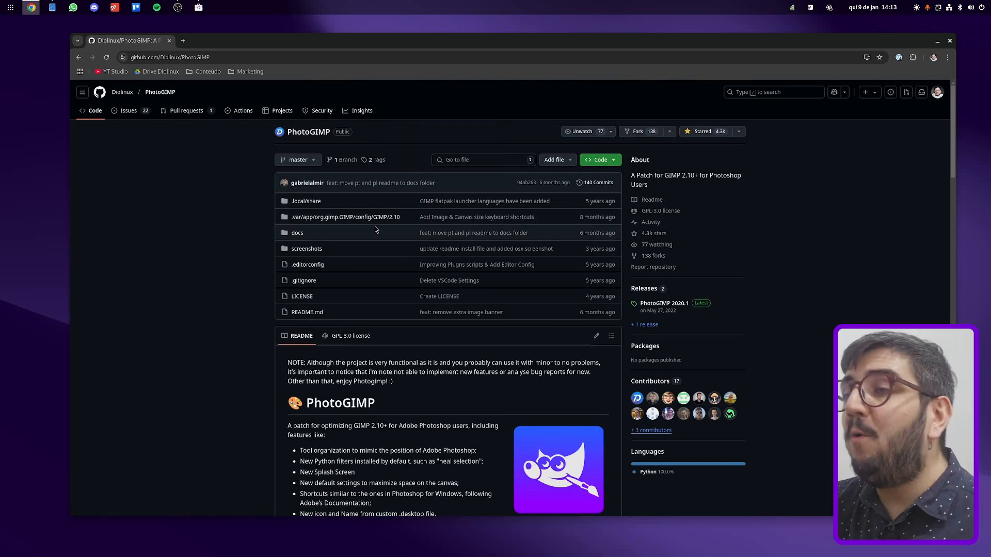
{"action": "left_click", "coordinate": [311, 201]}
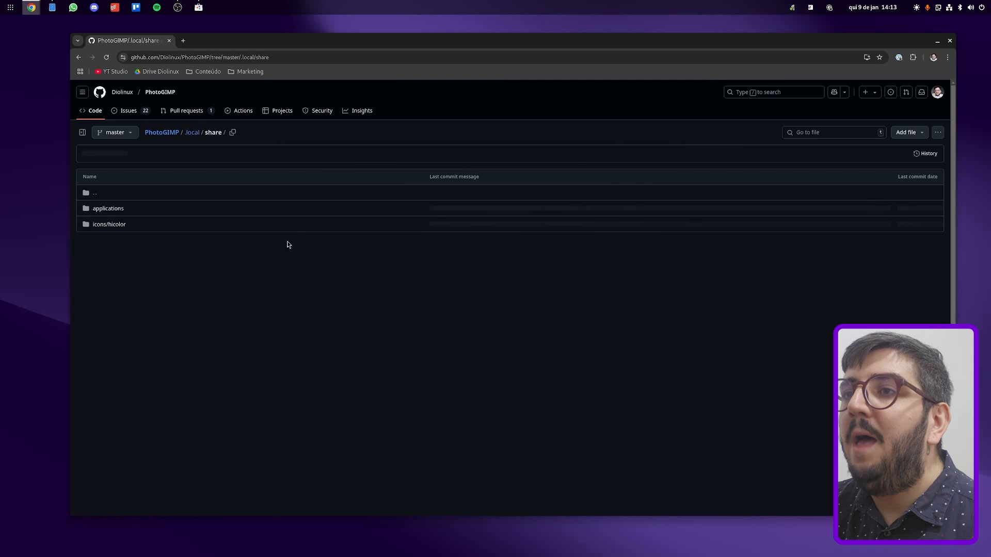
{"action": "left_click", "coordinate": [121, 210]}
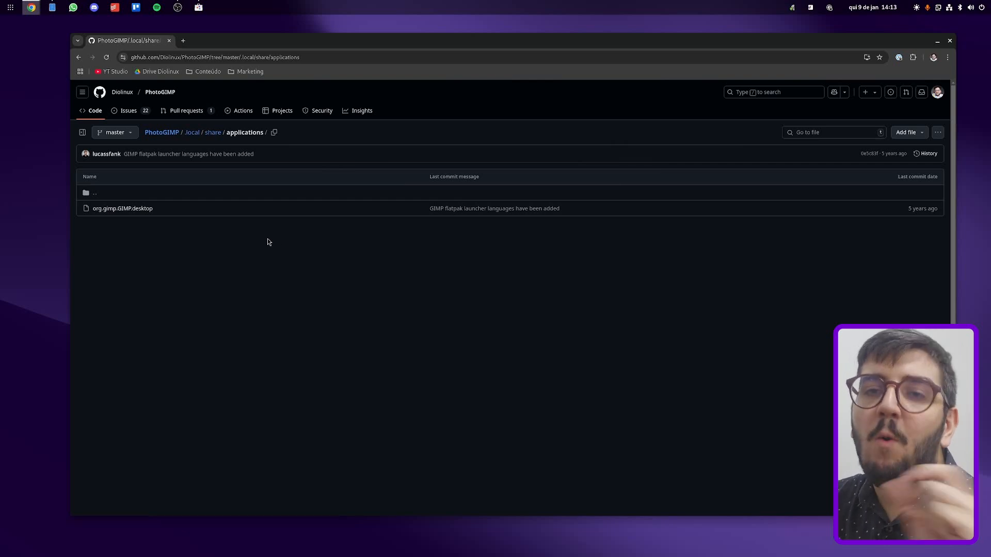
{"action": "key", "text": "alt+Left"}
{"action": "key", "text": "alt+Left"}
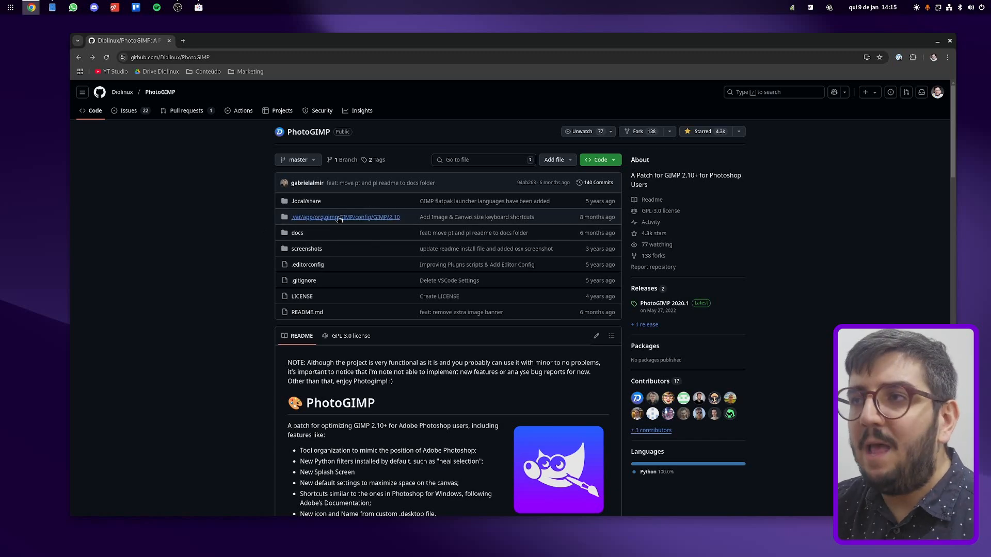
Step: Review the README's GIMP configuration folder paths for Ubuntu Snap, other Linux systems and macOS
{"action": "scroll", "coordinate": [416, 231], "scroll_direction": "down", "scroll_amount": 10}
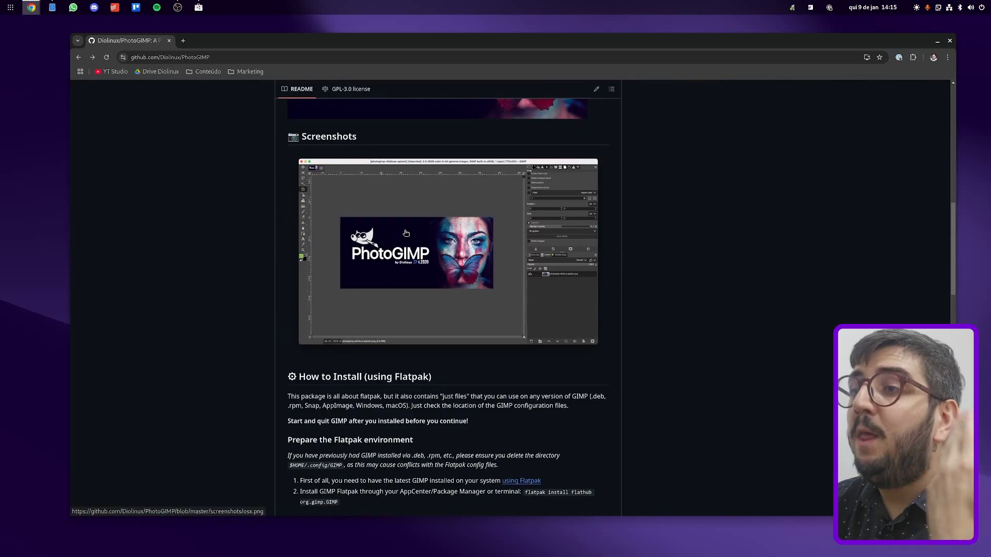
{"action": "scroll", "coordinate": [404, 234], "scroll_direction": "down", "scroll_amount": 10}
{"action": "scroll", "coordinate": [372, 243], "scroll_direction": "down", "scroll_amount": 3}
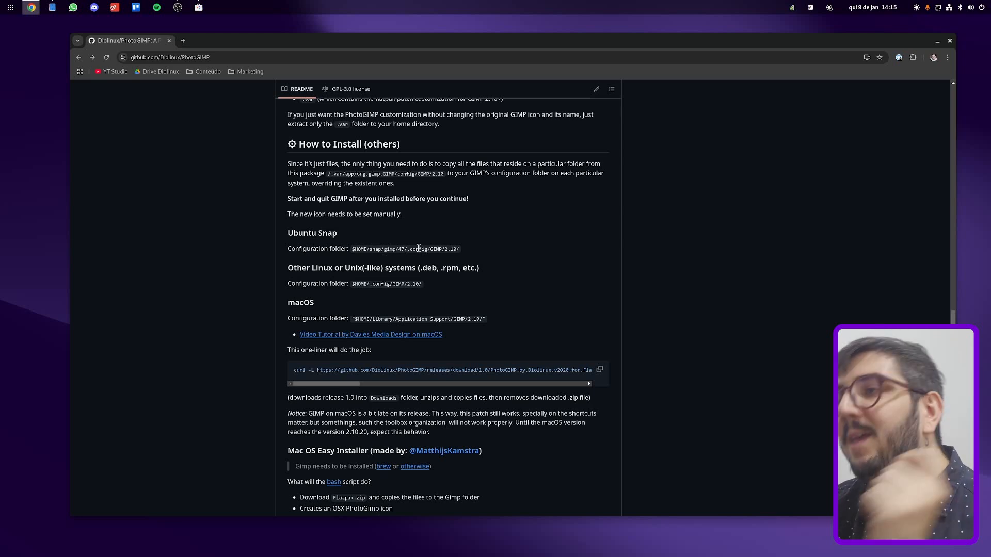
{"action": "scroll", "coordinate": [416, 263], "scroll_direction": "down", "scroll_amount": 2}
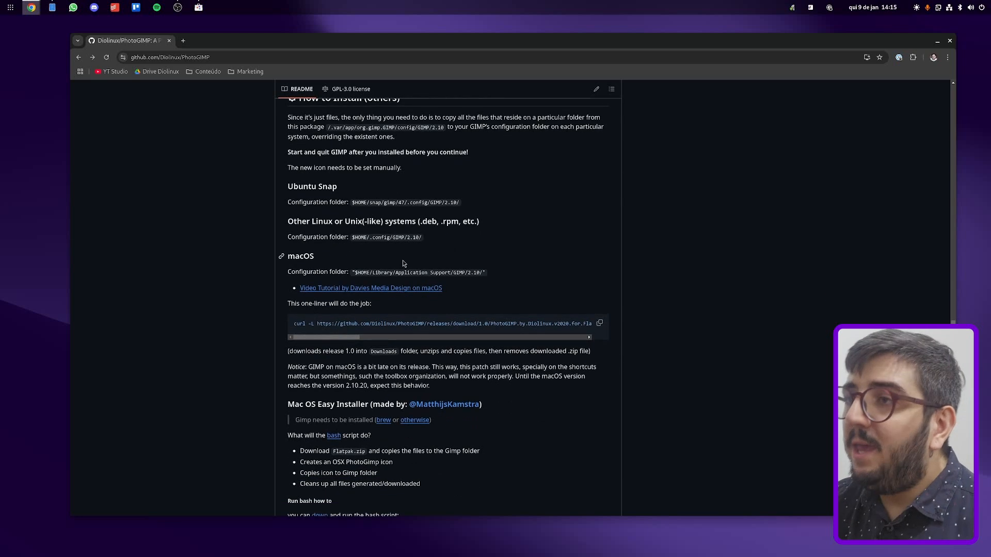
{"action": "left_click_drag", "start_coordinate": [357, 225], "coordinate": [453, 240]}
{"action": "left_click", "coordinate": [453, 240]}
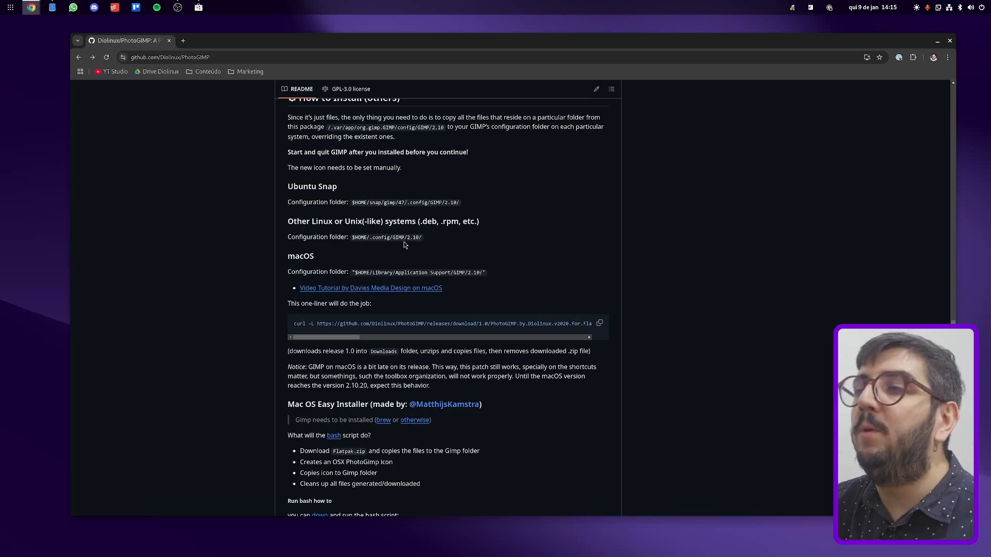
Step: Open the latest release, PhotoGIMP 2020.1, and download the PhotoGIMP.zip asset
{"action": "scroll", "coordinate": [396, 243], "scroll_direction": "up", "scroll_amount": 15}
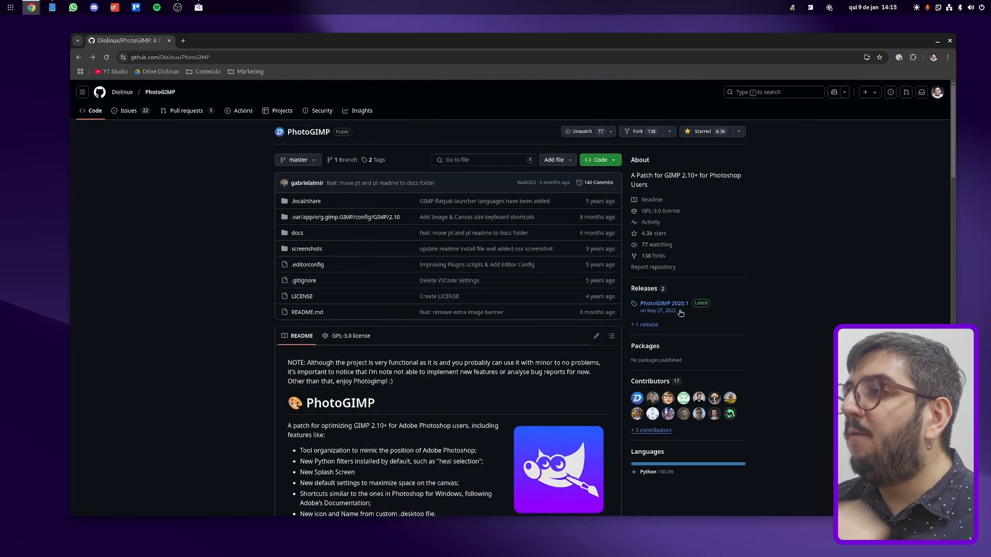
{"action": "left_click", "coordinate": [665, 304]}
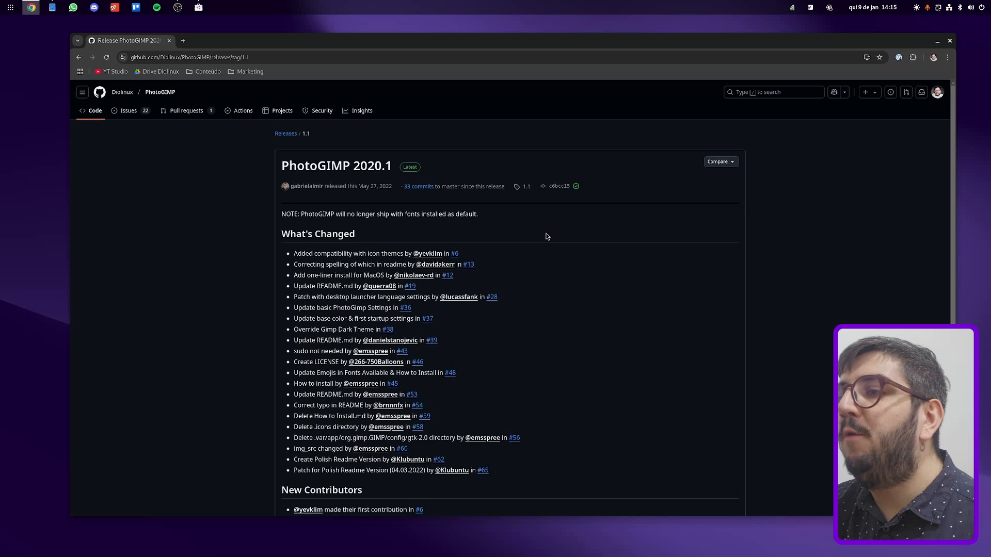
{"action": "scroll", "coordinate": [537, 235], "scroll_direction": "down", "scroll_amount": 5}
{"action": "left_click", "coordinate": [317, 412]}
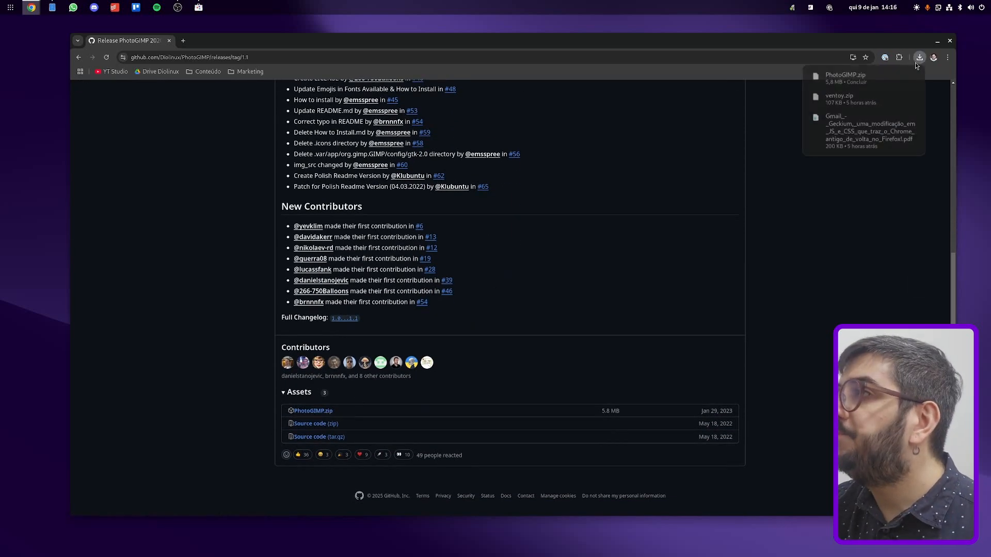
Step: Extract PhotoGIMP.zip in the Downloads folder of the file manager and open the extracted PhotoGIMP folder
{"action": "left_click", "coordinate": [872, 129]}
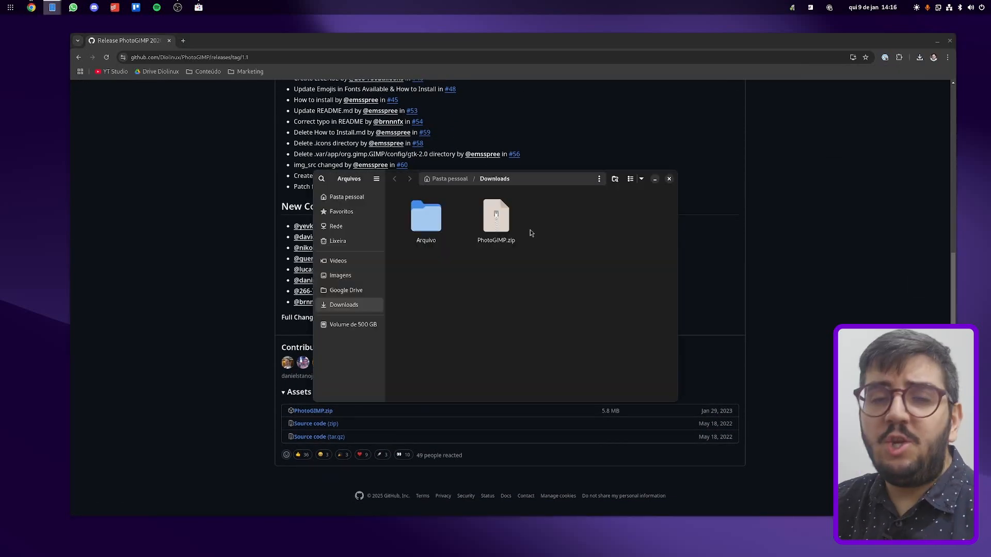
{"action": "double_click", "coordinate": [497, 222]}
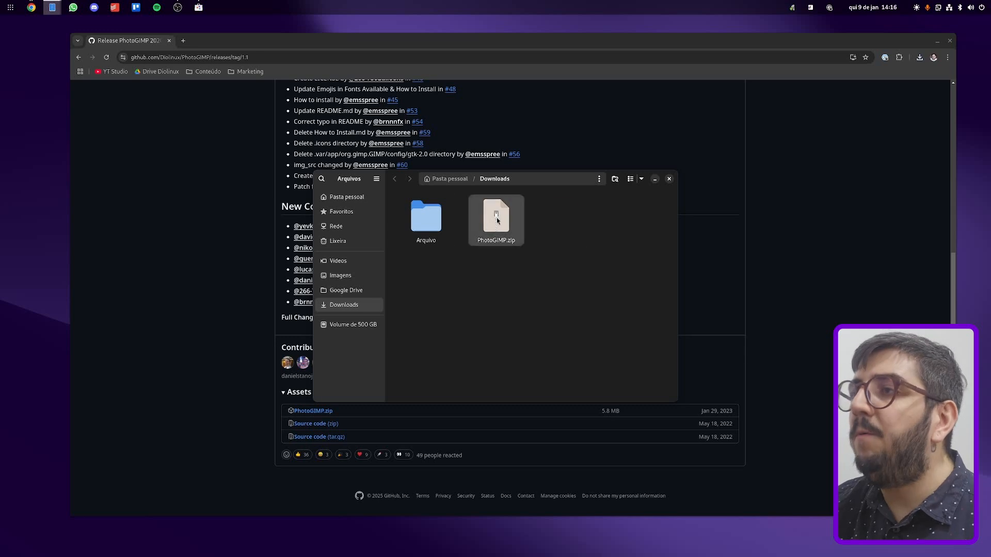
{"action": "left_click", "coordinate": [463, 271]}
{"action": "double_click", "coordinate": [442, 222]}
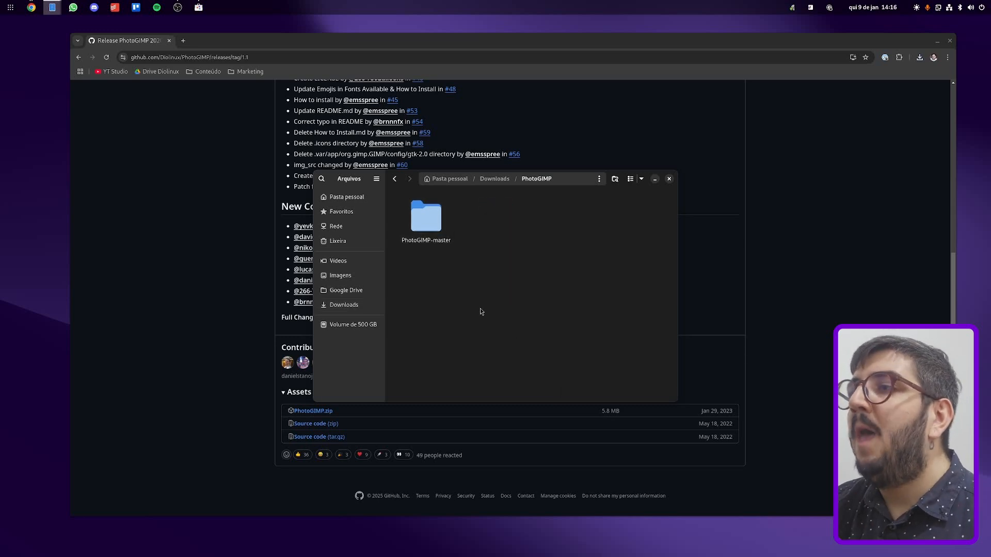
Step: Open the PhotoGIMP-master folder, show its hidden files and select the .var folder
{"action": "double_click", "coordinate": [432, 215]}
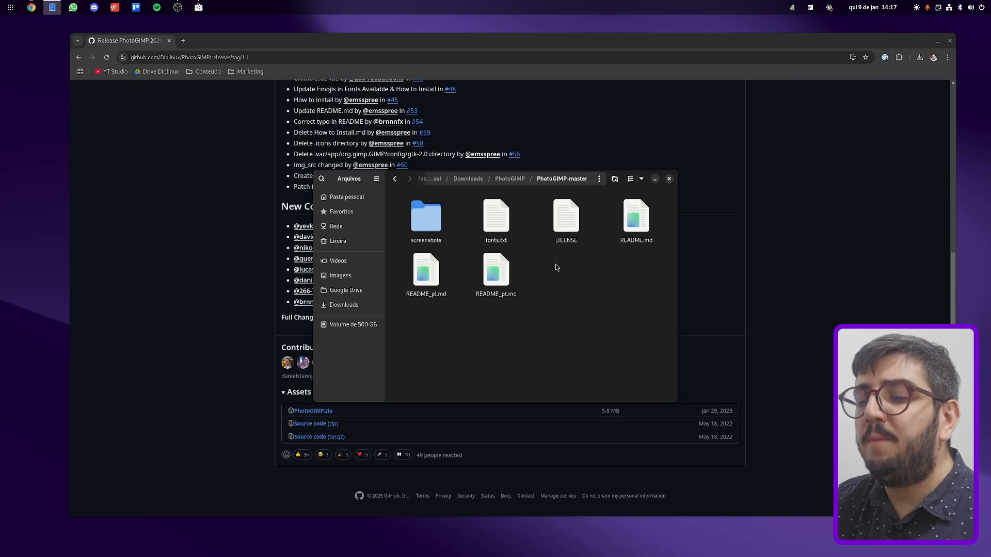
{"action": "key", "text": "ctrl+h"}
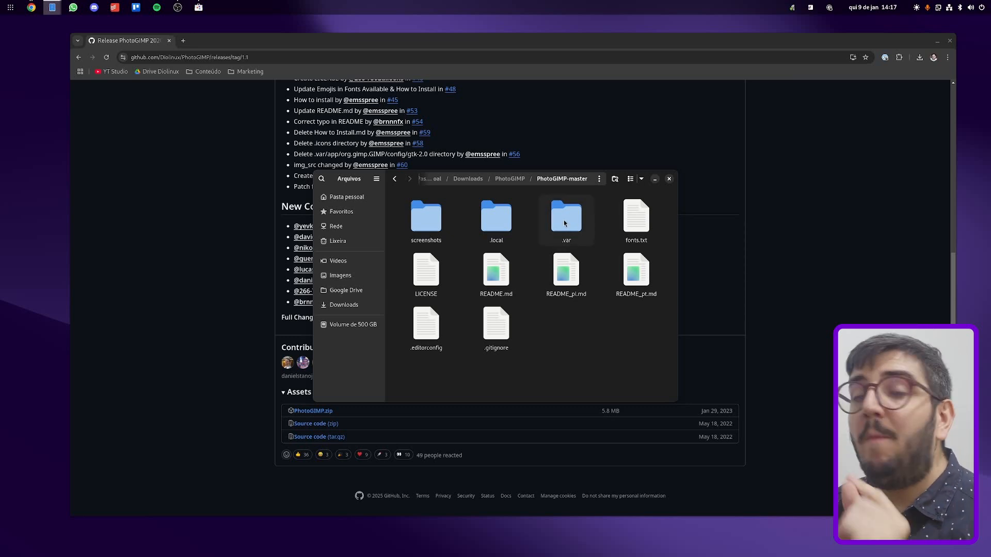
{"action": "left_click", "coordinate": [565, 222]}
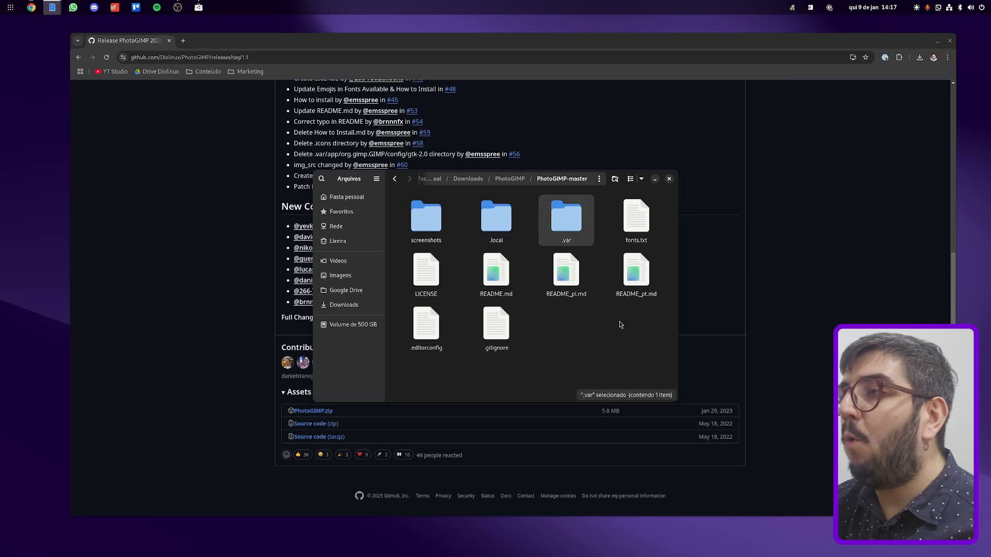
Step: Paste the copied .var folder into the home folder, merging it with the existing folder and replacing all conflicting files
{"action": "left_click", "coordinate": [369, 196]}
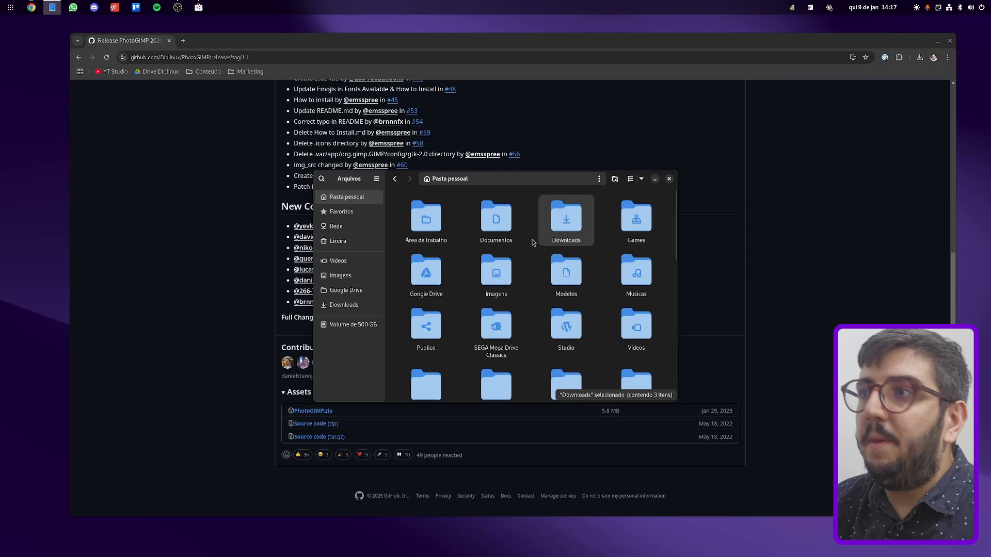
{"action": "left_click", "coordinate": [537, 258]}
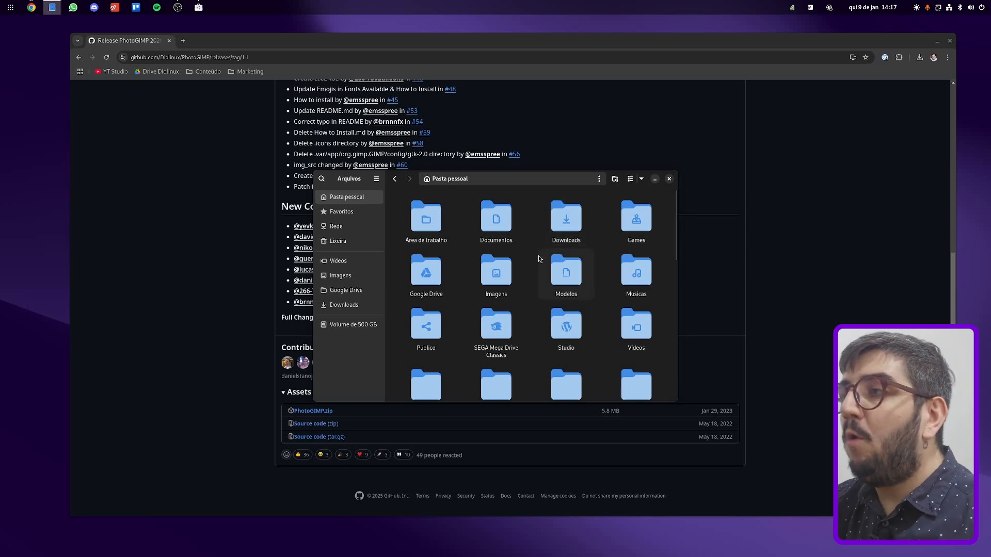
{"action": "key", "text": "ctrl+v"}
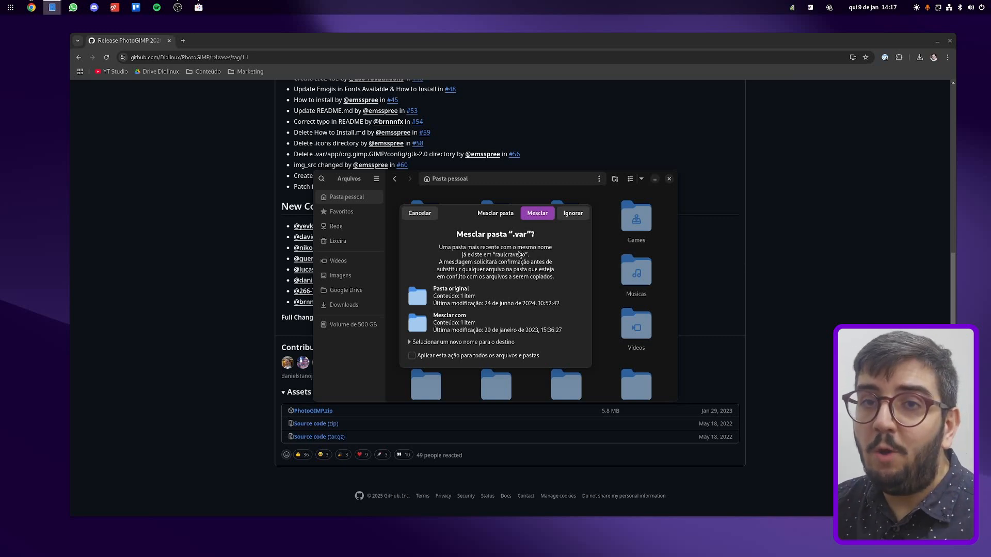
{"action": "left_click", "coordinate": [412, 357]}
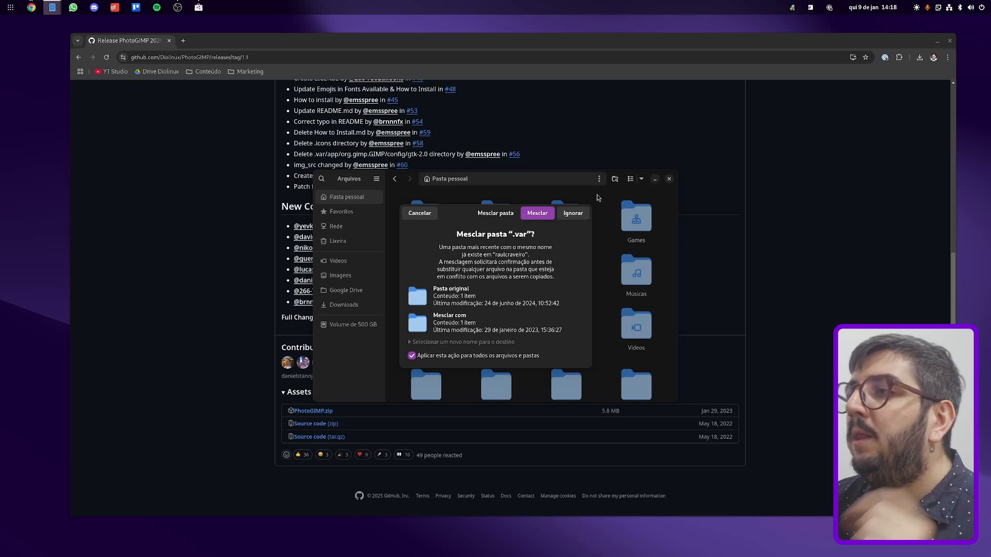
{"action": "left_click", "coordinate": [540, 216]}
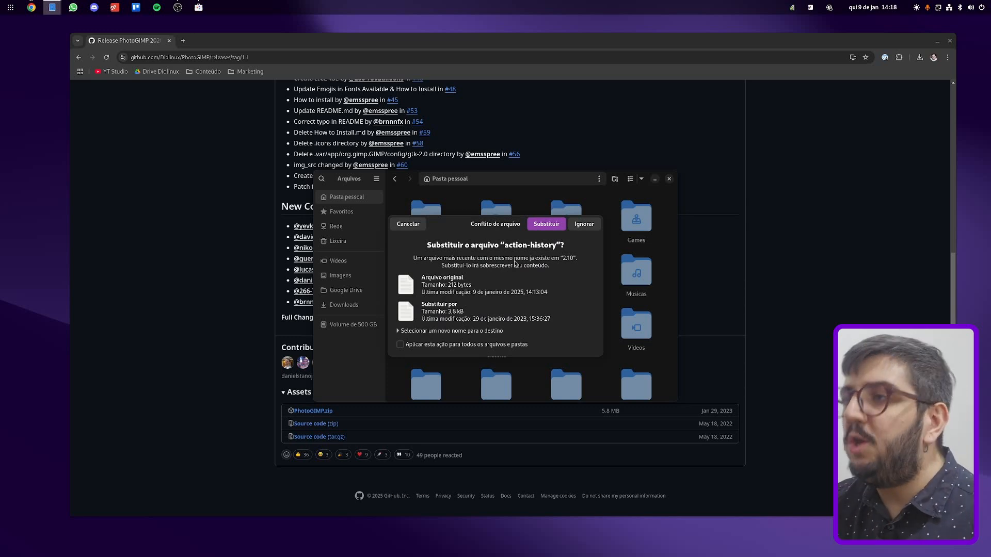
{"action": "left_click", "coordinate": [434, 347]}
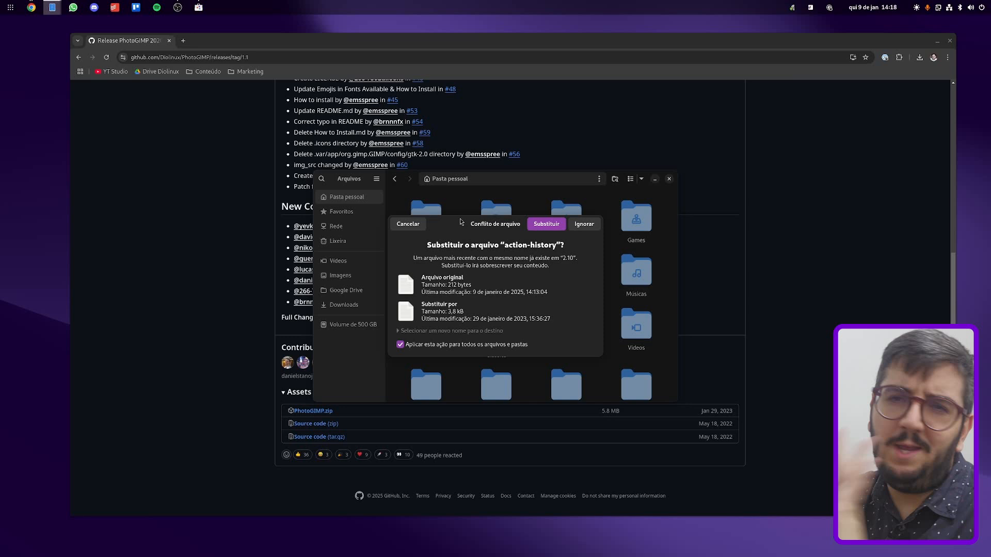
{"action": "left_click", "coordinate": [561, 227]}
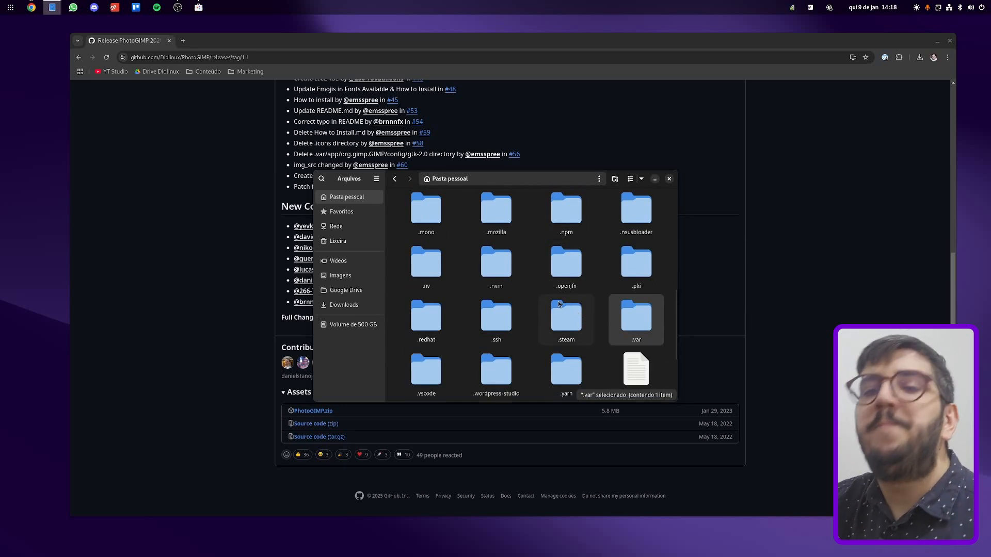
{"action": "scroll", "coordinate": [582, 302], "scroll_direction": "up", "scroll_amount": 1}
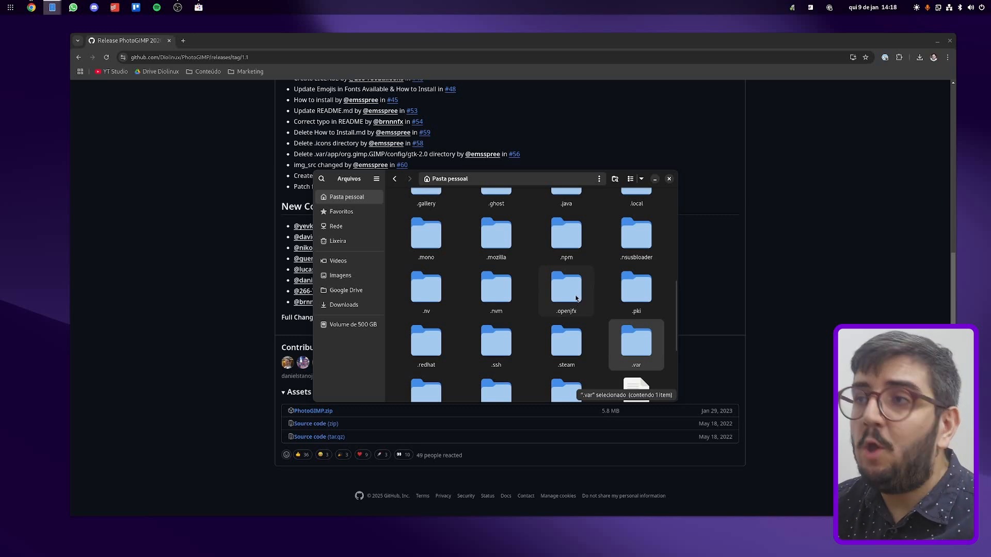
Step: Return to the PhotoGIMP-master folder inside Downloads/PhotoGIMP and select its .local folder
{"action": "left_click", "coordinate": [344, 305]}
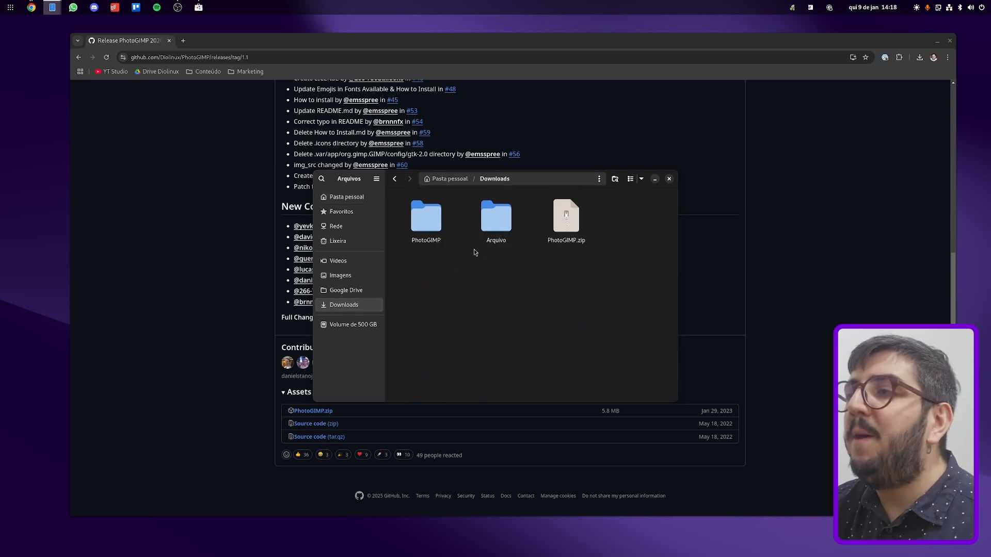
{"action": "double_click", "coordinate": [432, 225]}
{"action": "double_click", "coordinate": [433, 222]}
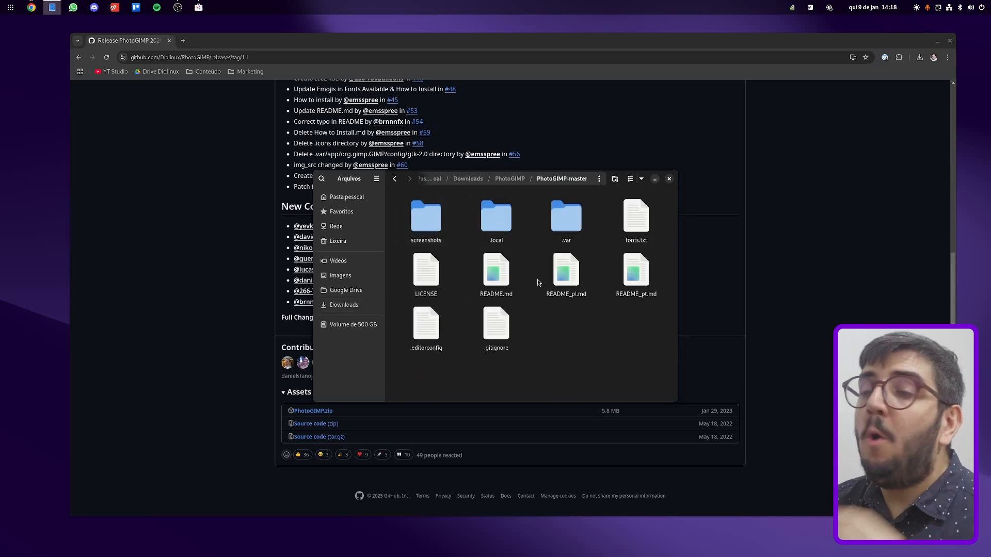
{"action": "left_click", "coordinate": [488, 231]}
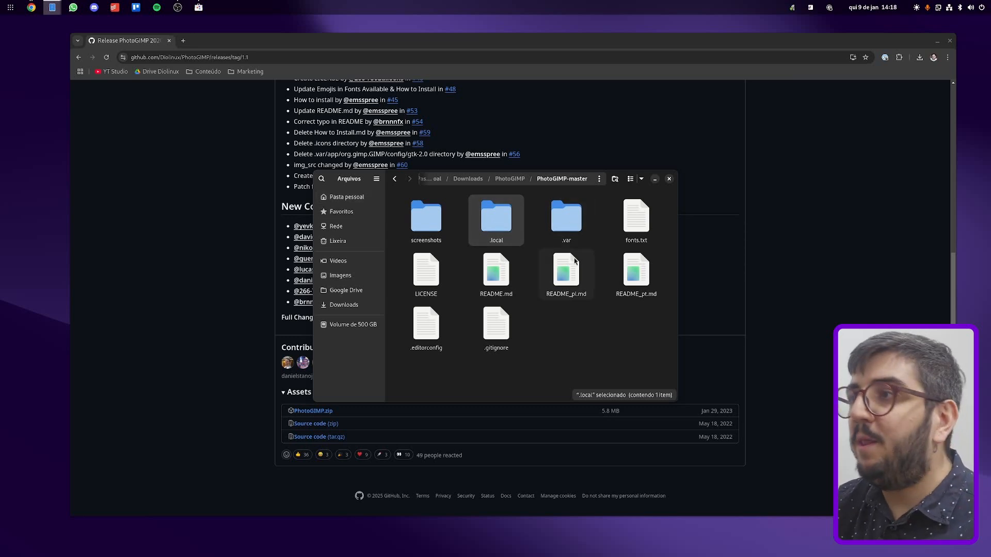
Step: Browse the package's .var folder down to app/org.gimp.GIMP/config/GIMP/2.10 and select all of its contents
{"action": "double_click", "coordinate": [577, 231]}
{"action": "double_click", "coordinate": [449, 218]}
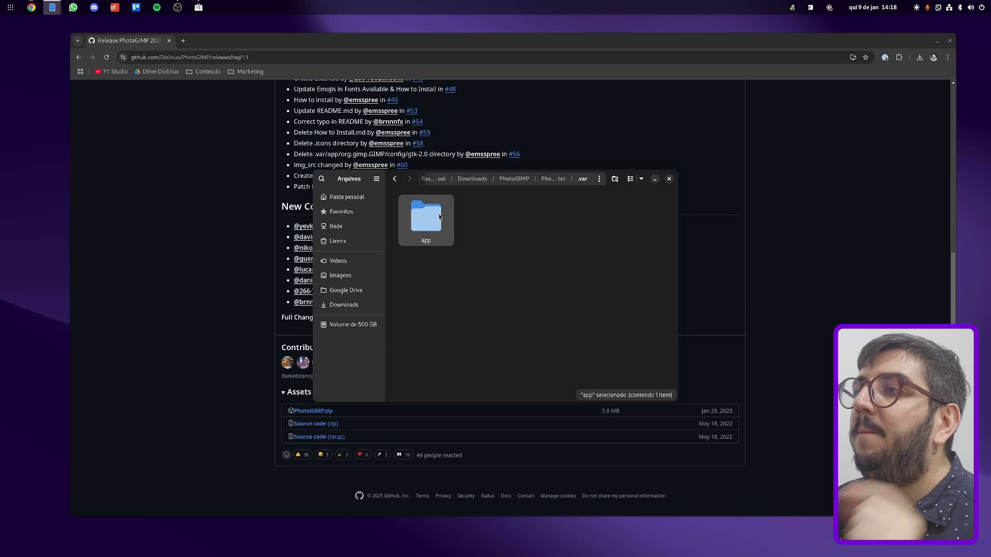
{"action": "double_click", "coordinate": [431, 206]}
{"action": "double_click", "coordinate": [432, 208]}
{"action": "double_click", "coordinate": [432, 206]}
{"action": "double_click", "coordinate": [431, 207]}
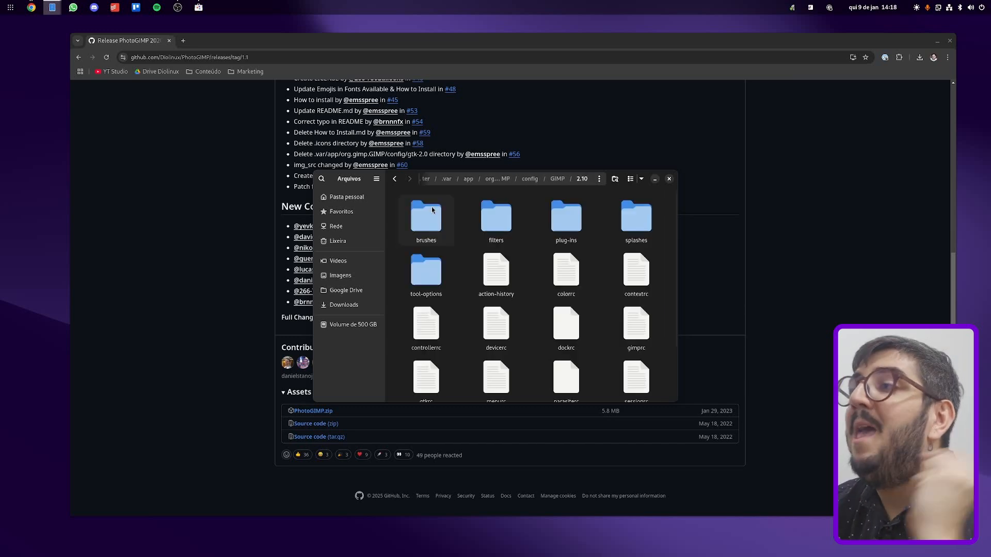
{"action": "scroll", "coordinate": [472, 232], "scroll_direction": "down", "scroll_amount": 2}
{"action": "scroll", "coordinate": [473, 232], "scroll_direction": "up", "scroll_amount": 2}
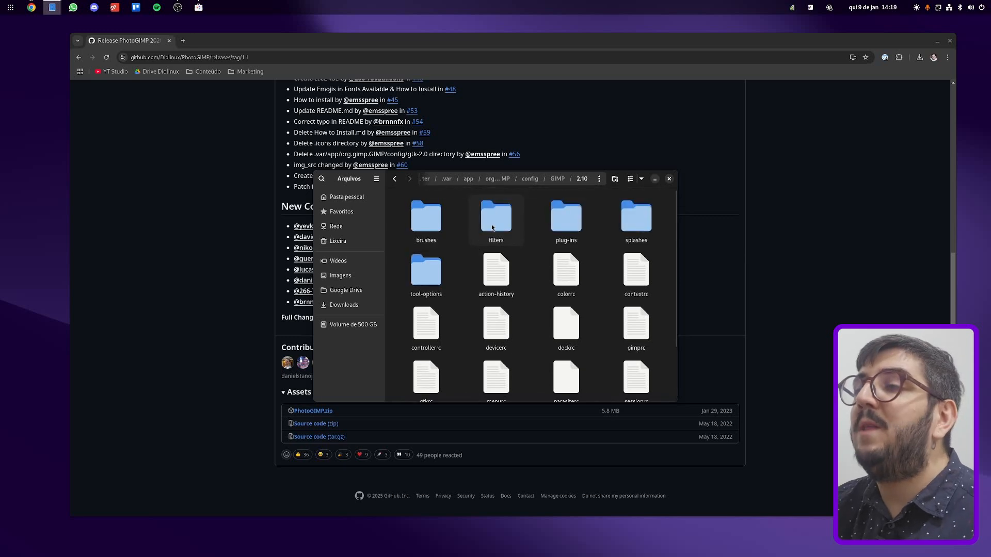
{"action": "key", "text": "ctrl+a"}
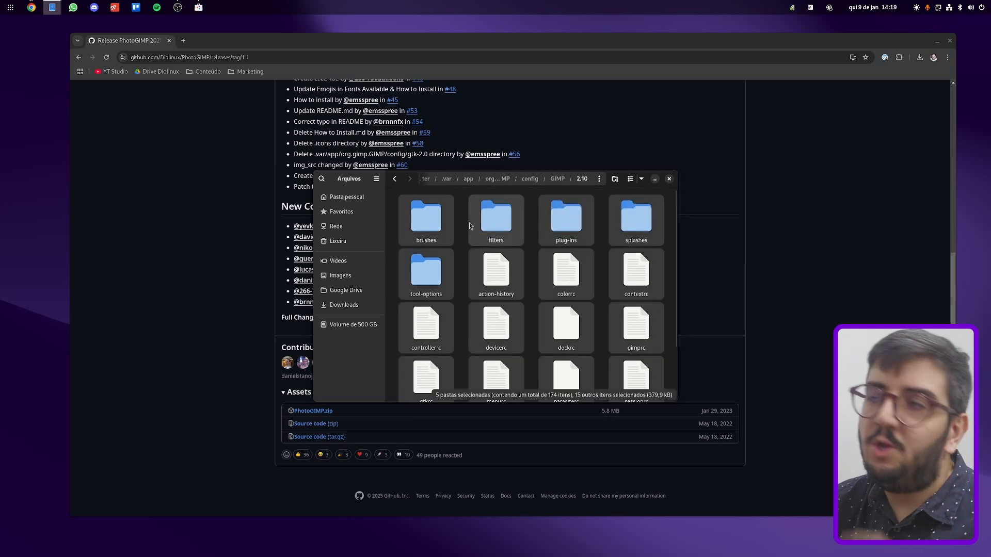
Step: Go back to the PhotoGIMP repository page and review the README's macOS and Windows installation instructions, highlighting the %APPDATA%\GIMP\2.10 path
{"action": "left_click", "coordinate": [798, 207]}
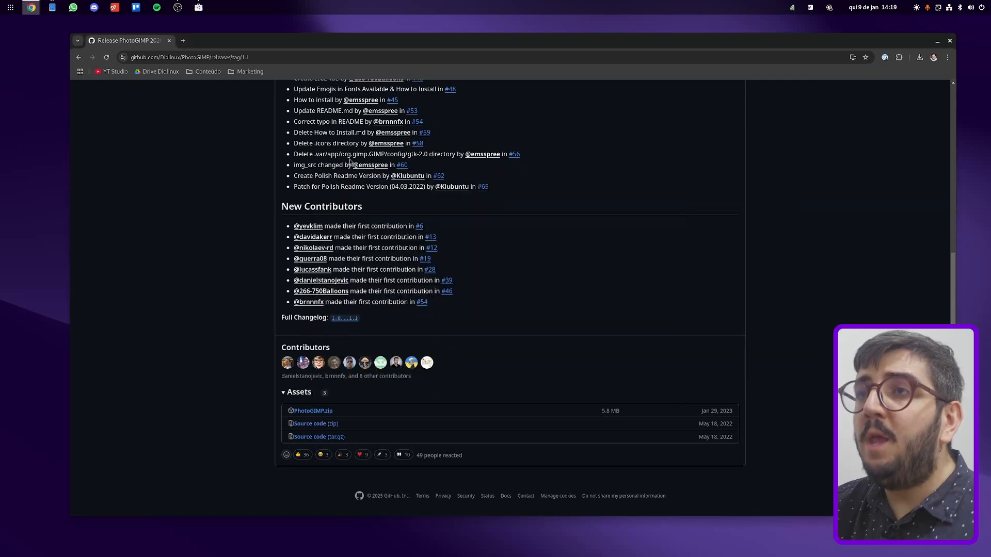
{"action": "key", "text": "alt+Left"}
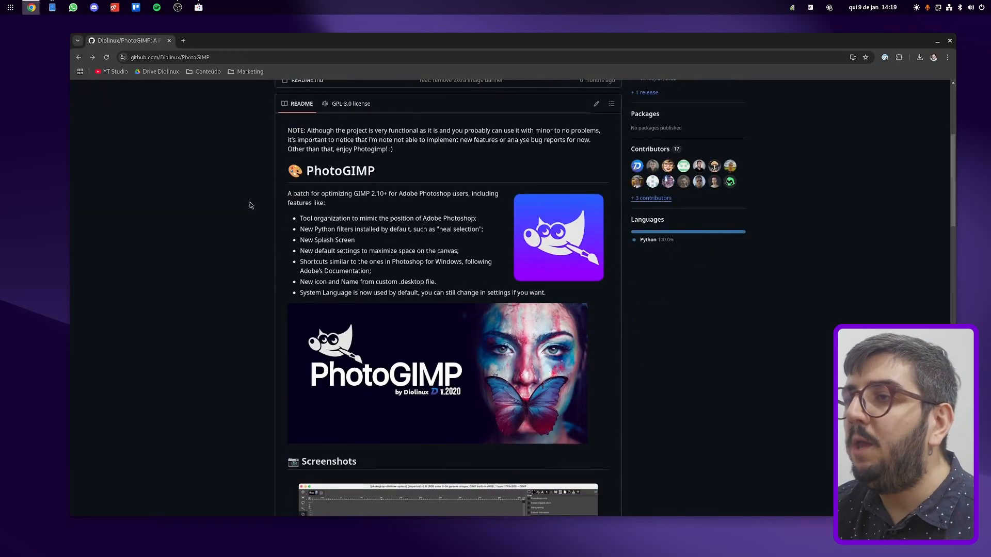
{"action": "scroll", "coordinate": [250, 203], "scroll_direction": "down", "scroll_amount": 10}
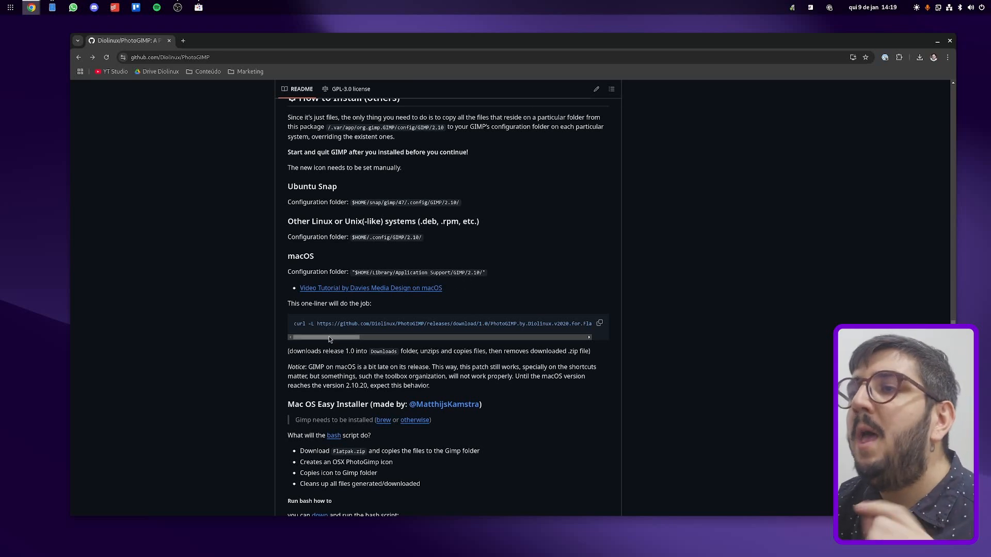
{"action": "left_click_drag", "start_coordinate": [324, 335], "coordinate": [285, 340]}
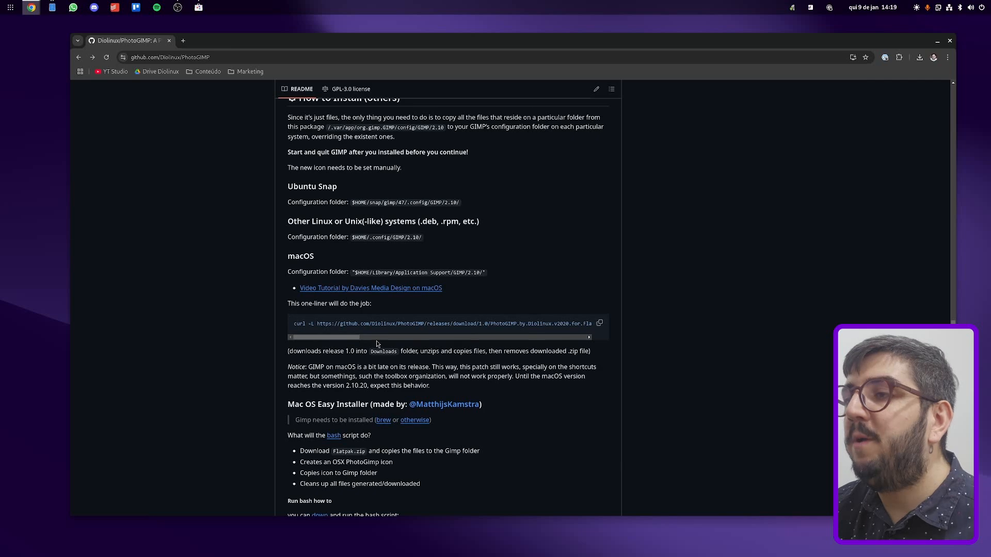
{"action": "scroll", "coordinate": [371, 345], "scroll_direction": "down", "scroll_amount": 3}
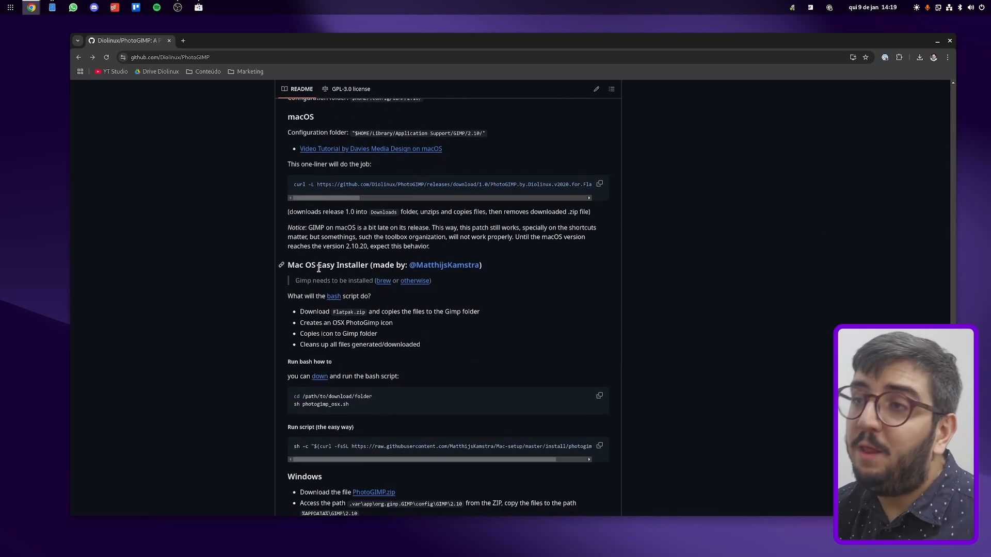
{"action": "scroll", "coordinate": [310, 283], "scroll_direction": "down", "scroll_amount": 2}
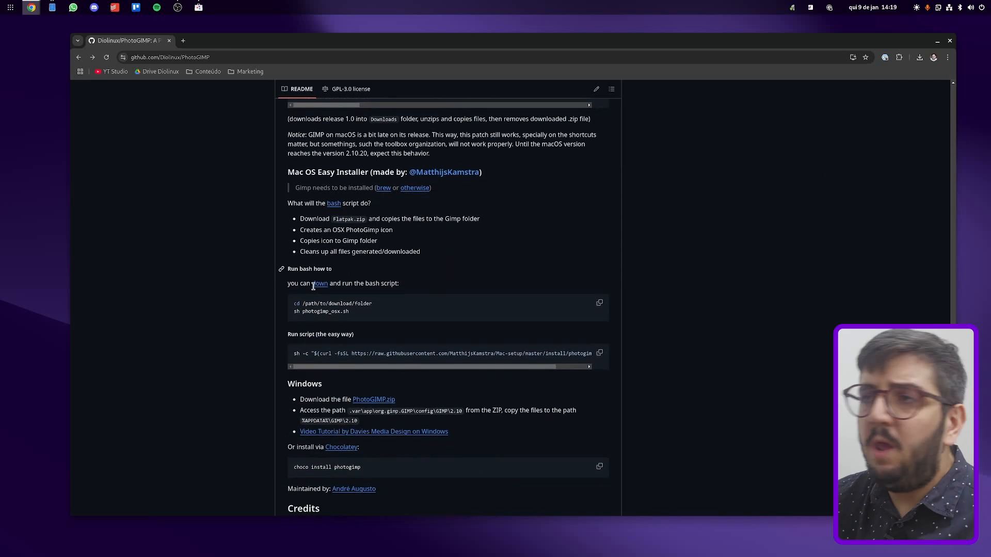
{"action": "scroll", "coordinate": [344, 245], "scroll_direction": "down", "scroll_amount": 3}
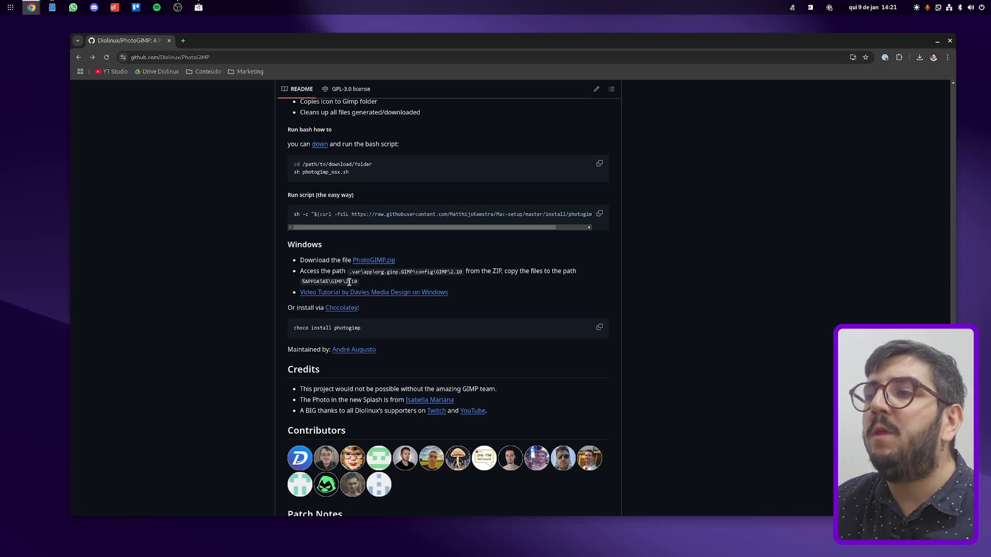
{"action": "left_click_drag", "start_coordinate": [358, 281], "coordinate": [301, 281]}
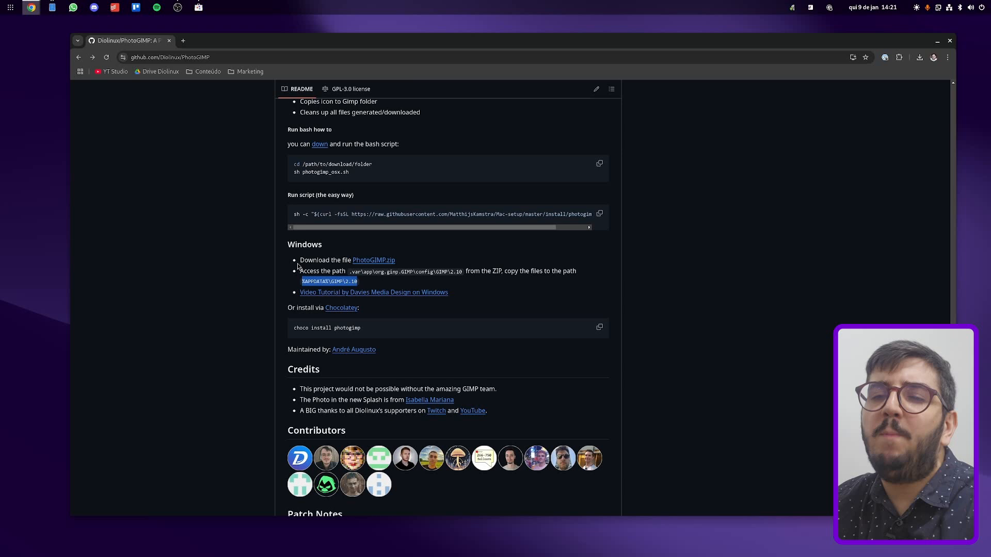
{"action": "left_click", "coordinate": [409, 308]}
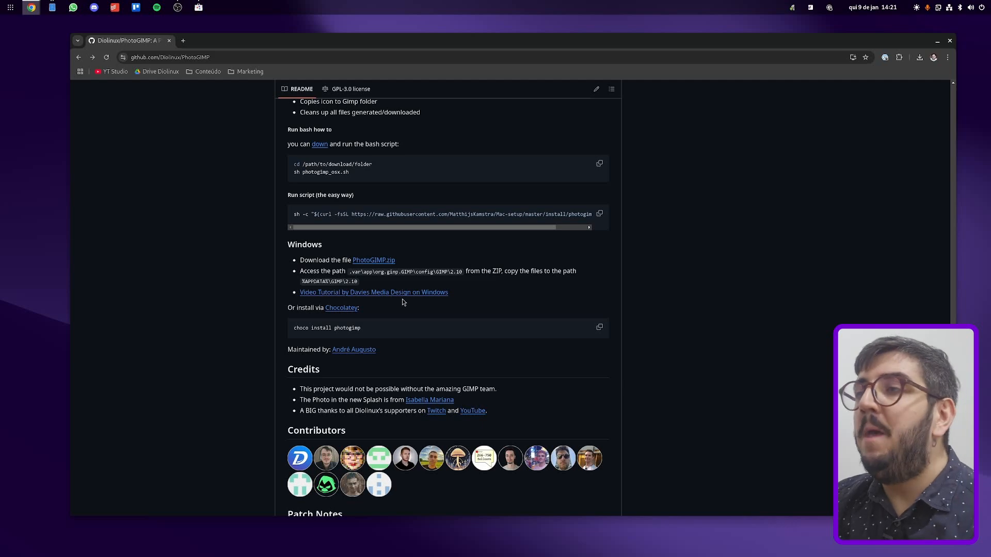
Step: Search the system for "gimp", launch GIMP and maximize its window
{"action": "key", "text": "super"}
{"action": "type", "text": "gimp"}
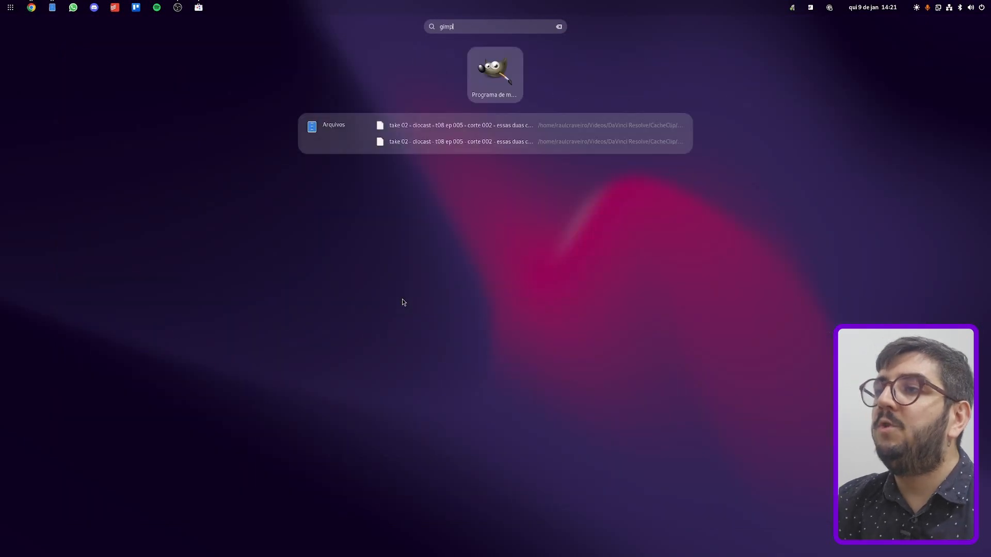
{"action": "key", "text": "super"}
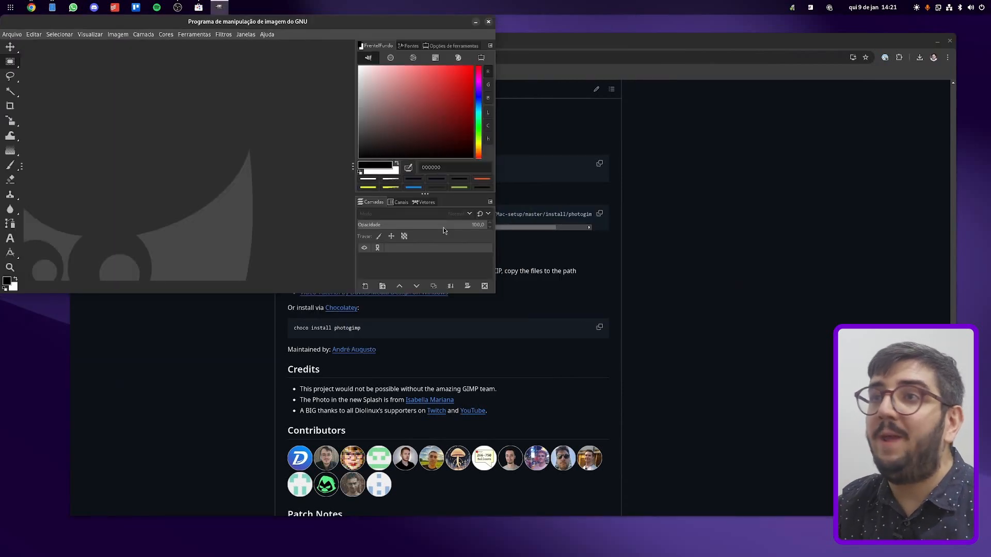
{"action": "double_click", "coordinate": [362, 25]}
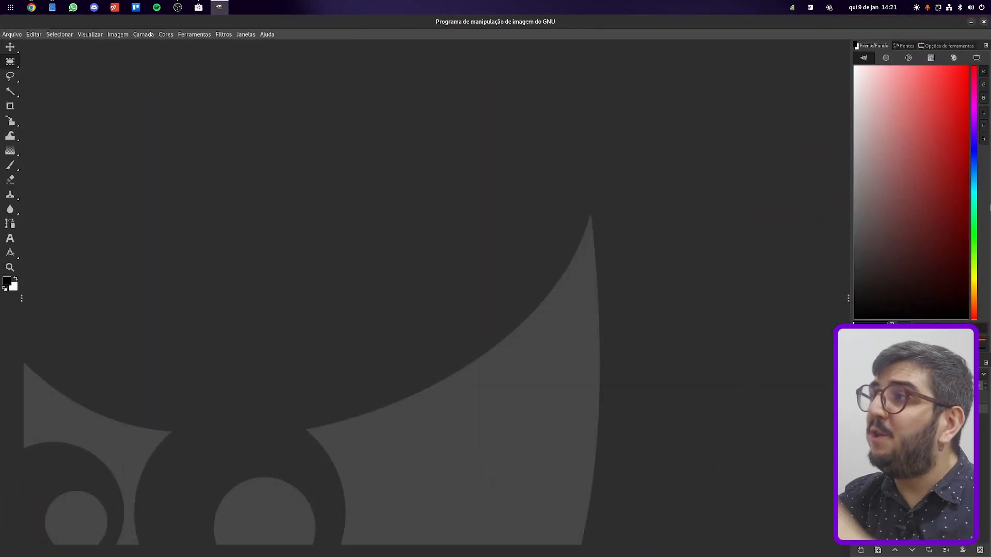
Step: Try out the patched toolbox by activating the Move, Free Select, Fuzzy Select and Scale tools and viewing the lasso tool group
{"action": "key", "text": "v"}
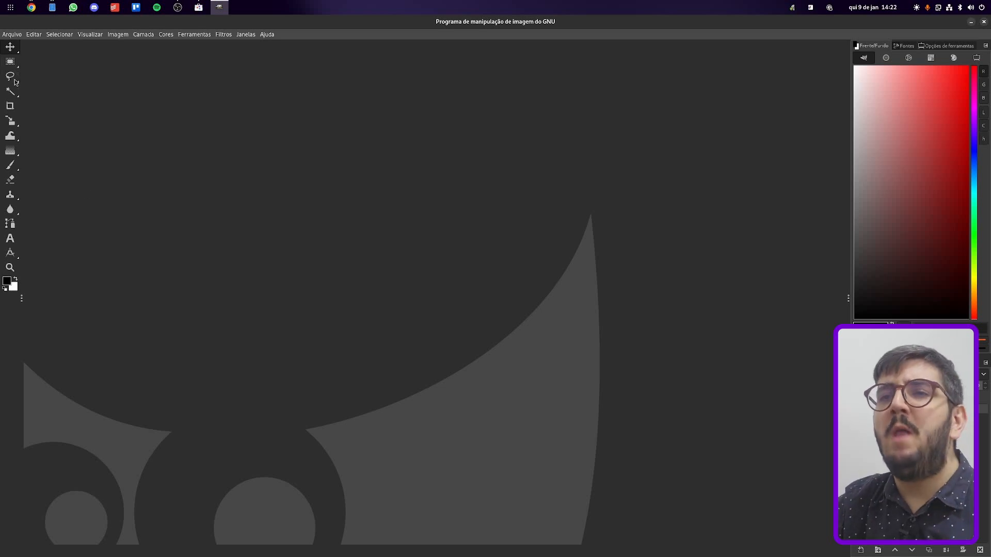
{"action": "mouse_move", "coordinate": [12, 78]}
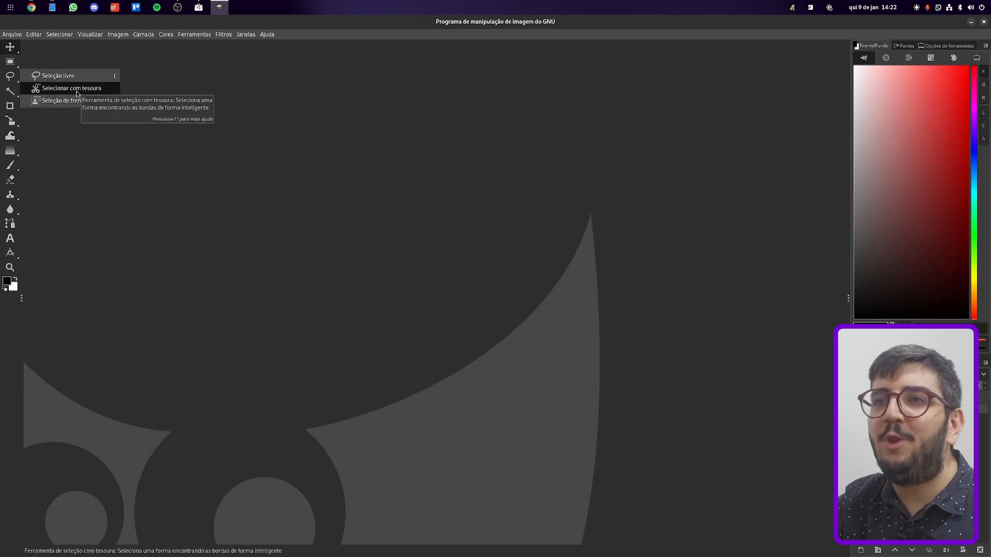
{"action": "double_click", "coordinate": [10, 75]}
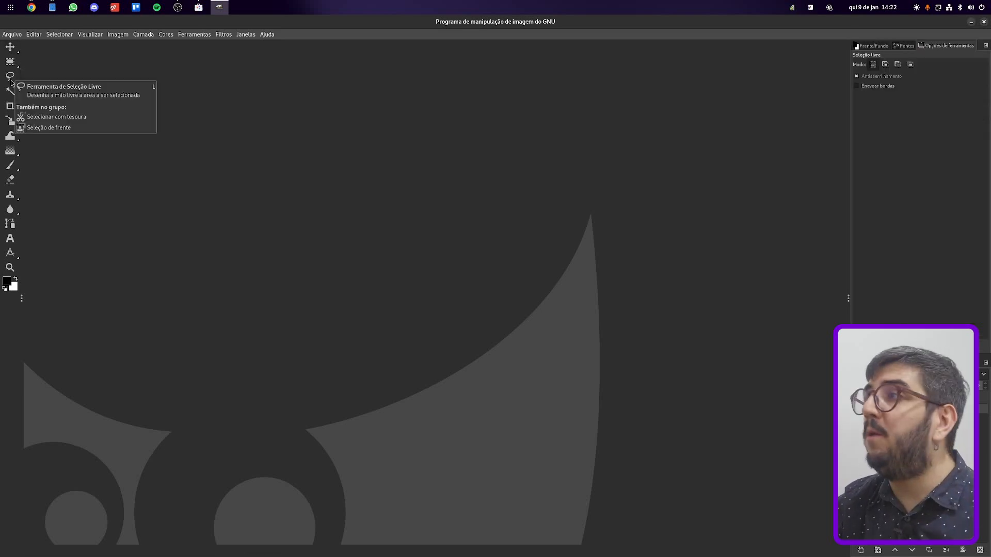
{"action": "left_click", "coordinate": [11, 92]}
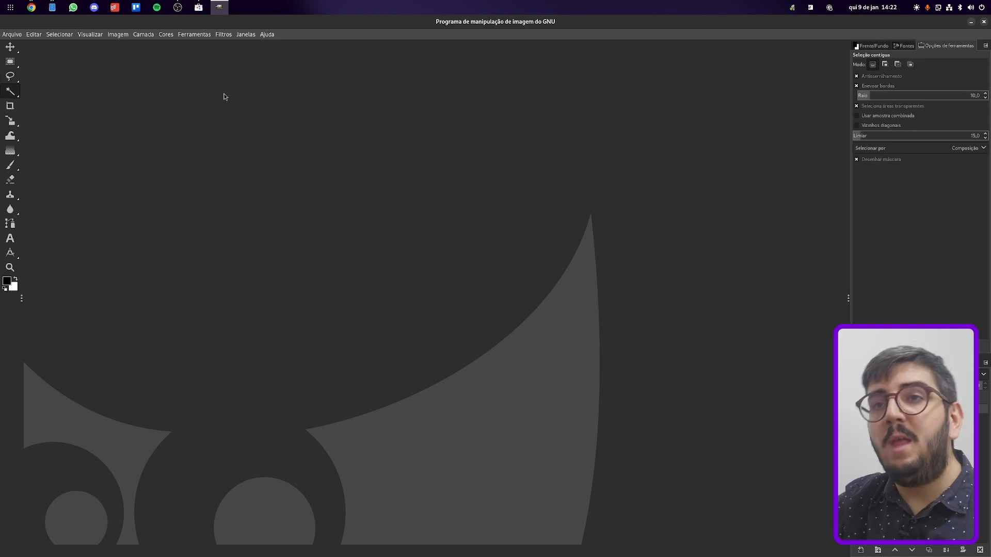
{"action": "left_click", "coordinate": [9, 121]}
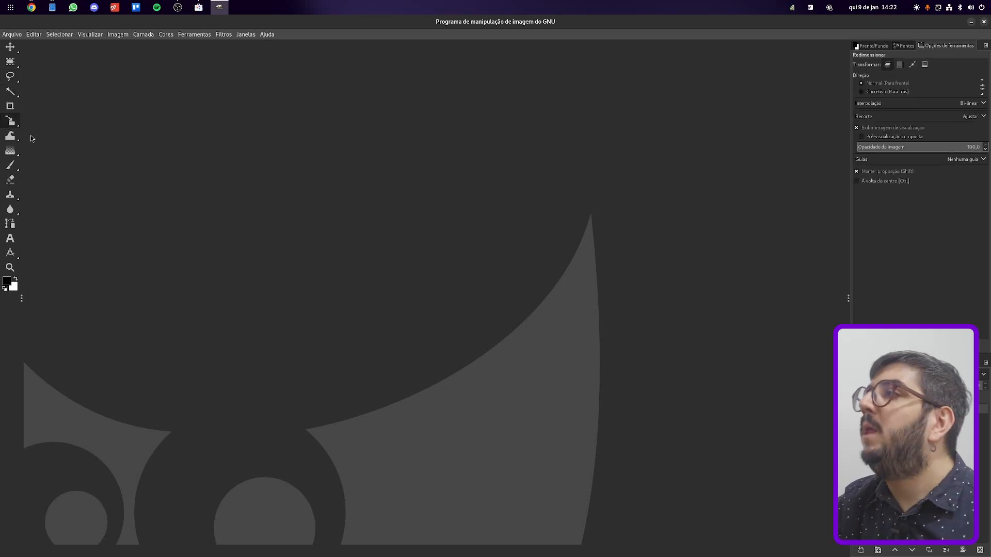